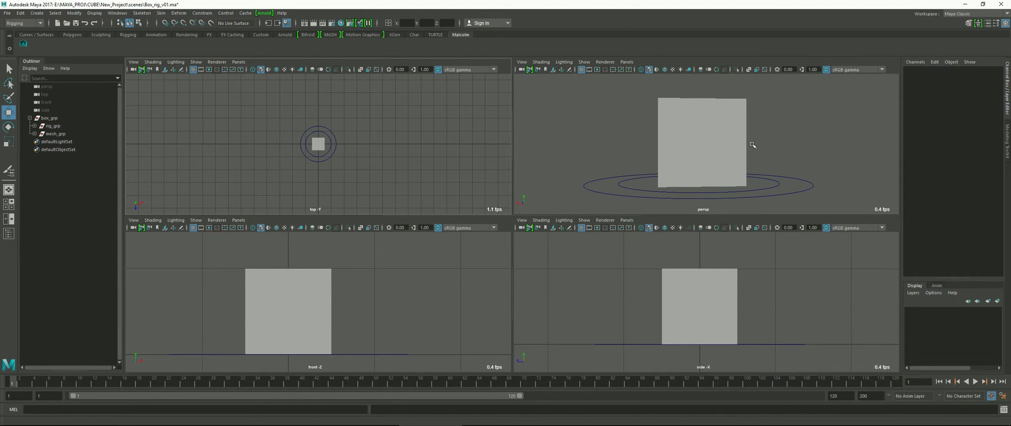
Display the box in the side view with Wireframe on Shaded enabled
left_click(730, 274)
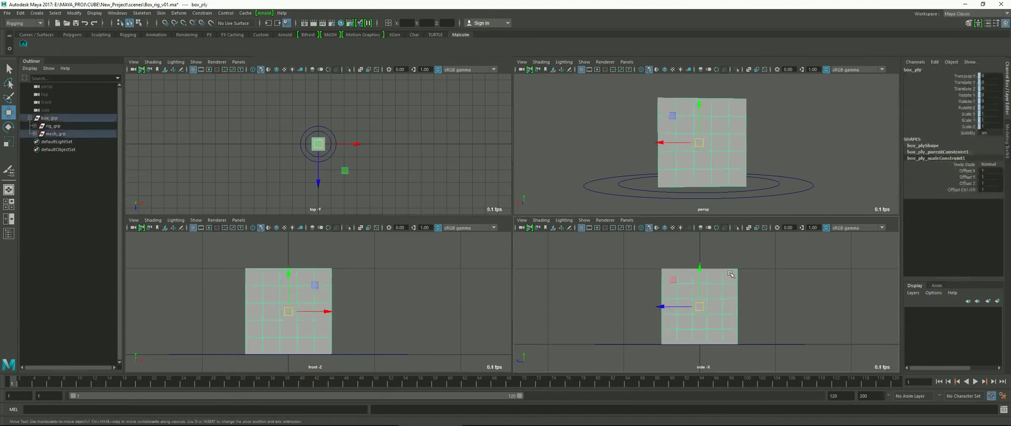
key("space")
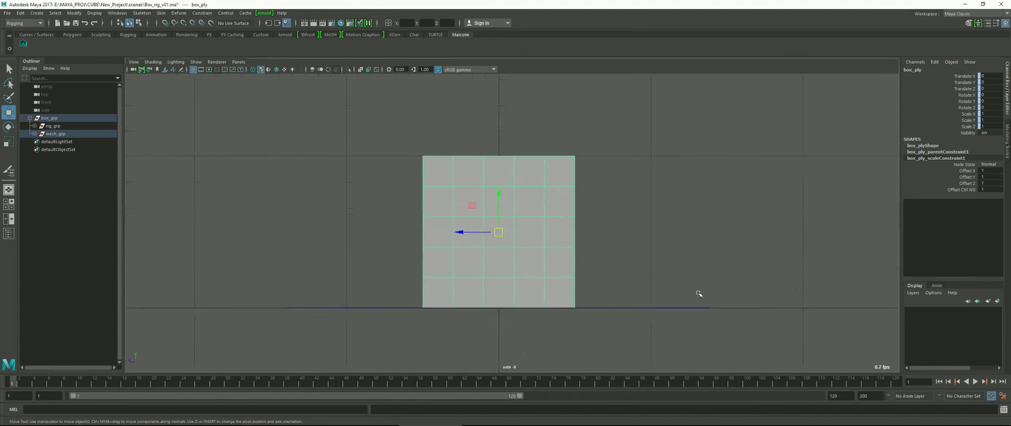
scroll(560, 208, "up", 2)
left_click(234, 119)
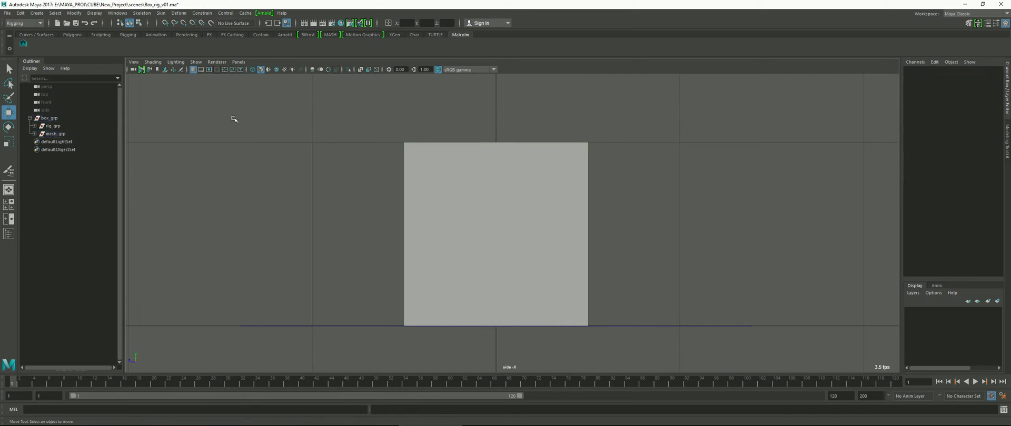
left_click(155, 63)
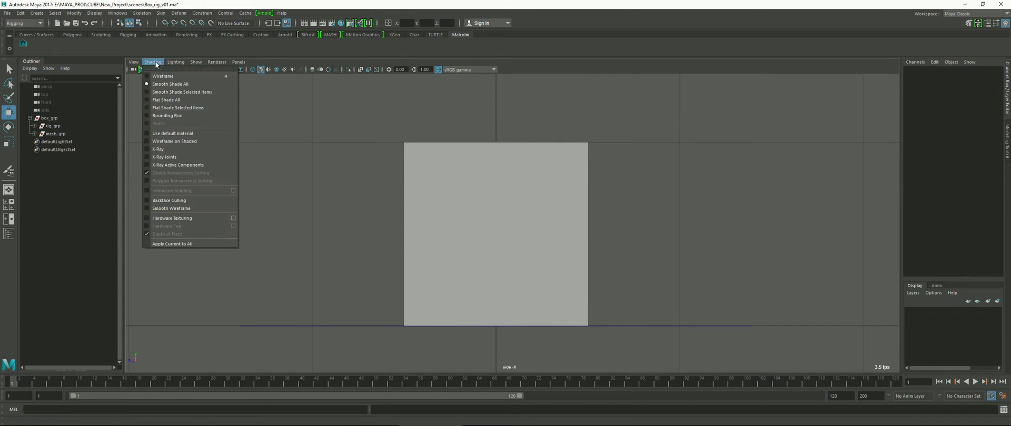
left_click(193, 142)
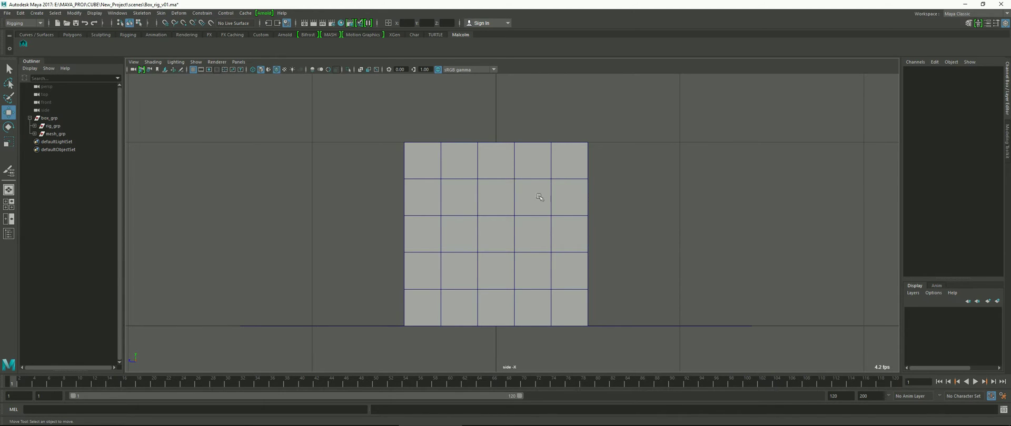
Select all of the box mesh's vertices except the bottom row
left_click(572, 169)
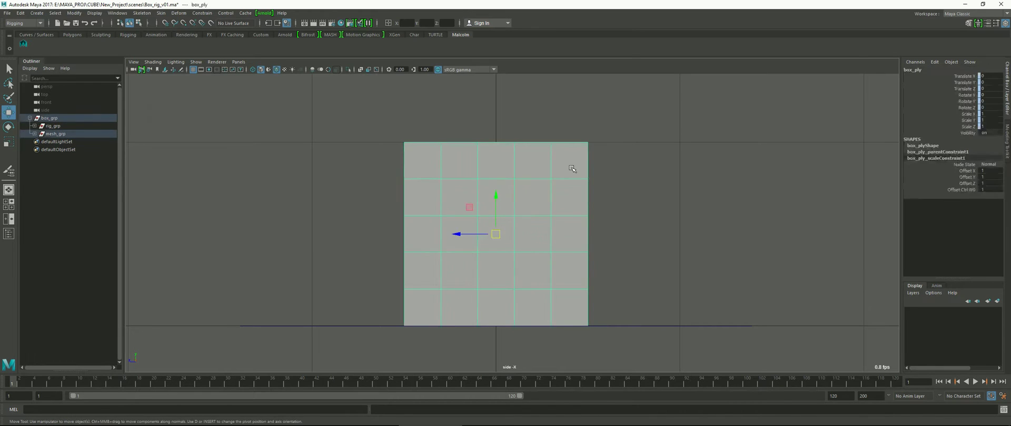
right_click(573, 168)
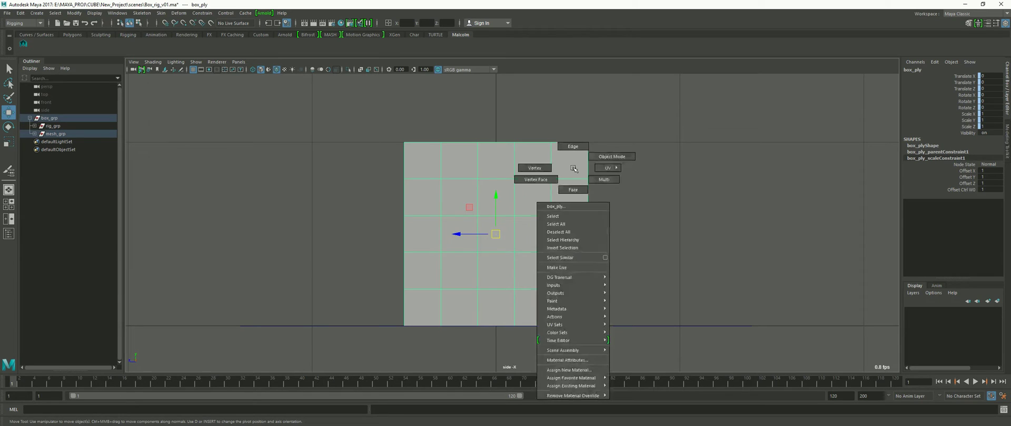
right_click_drag(573, 169, 551, 168)
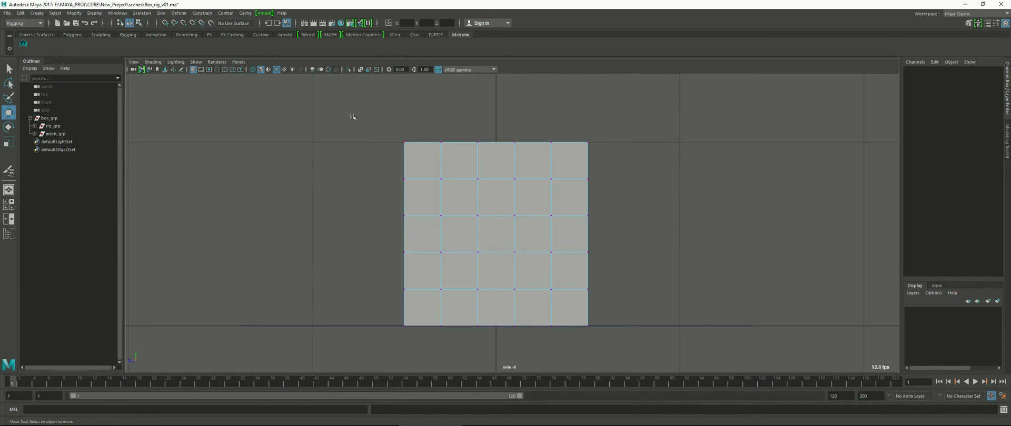
left_click_drag(351, 115, 687, 301)
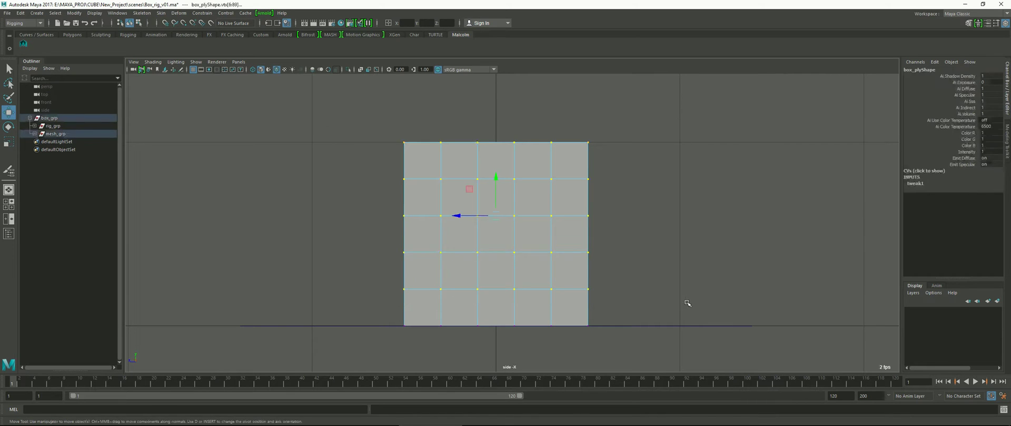
Create a cluster in Relative mode from the selected vertices, test it by moving its handle sideways, and undo that move
left_click(25, 23)
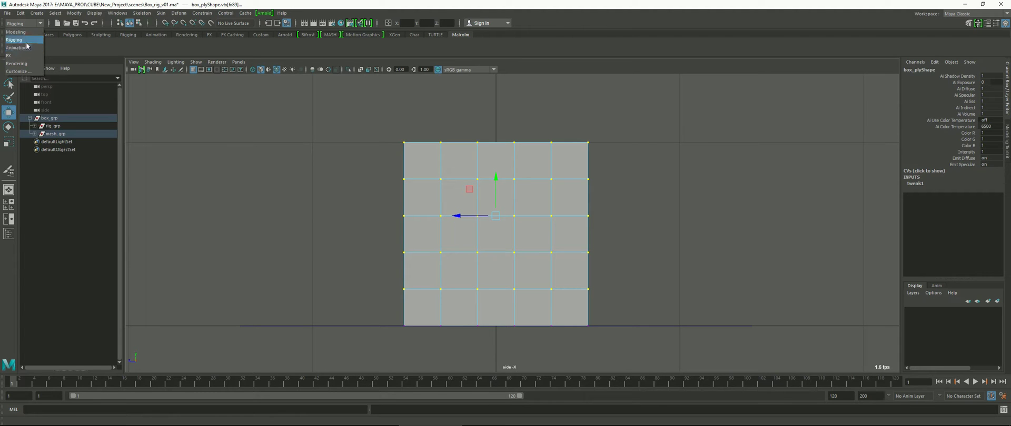
left_click(27, 41)
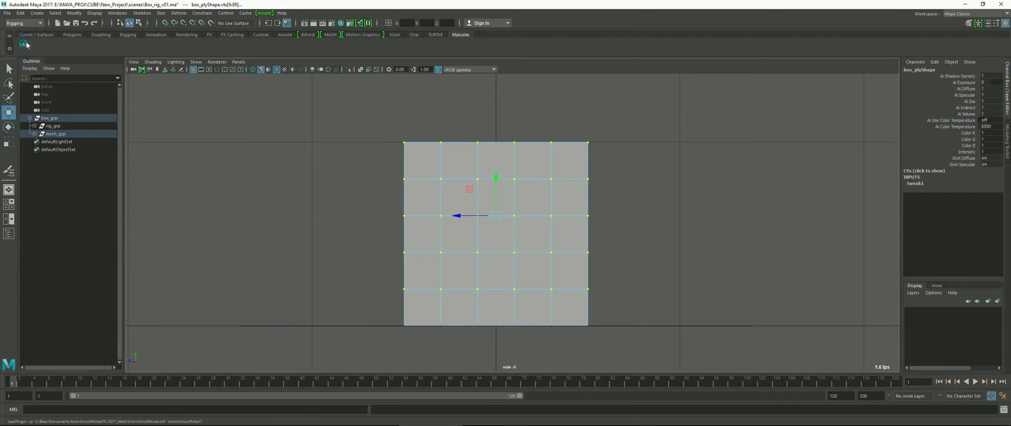
left_click(179, 13)
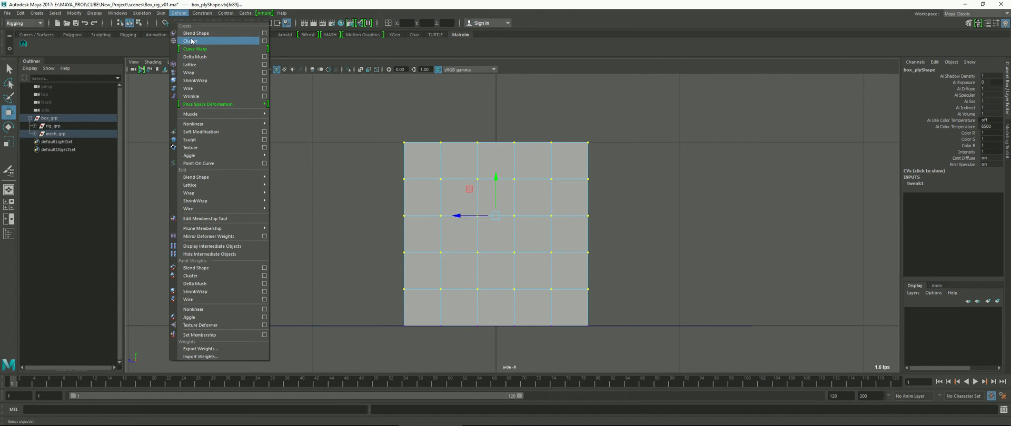
left_click(264, 41)
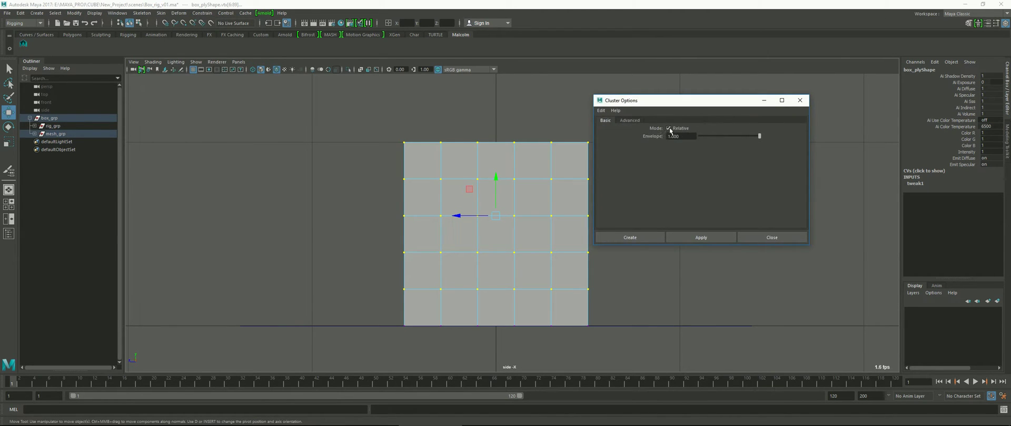
left_click(631, 238)
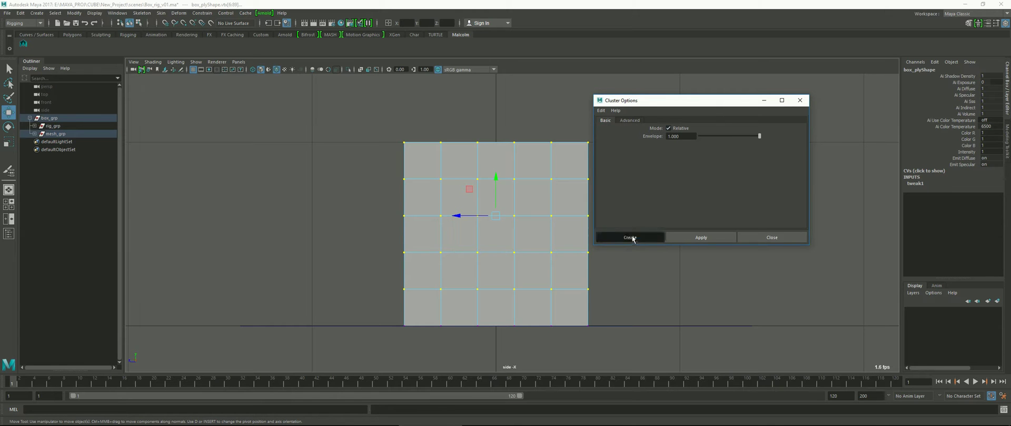
left_click_drag(496, 217, 615, 213)
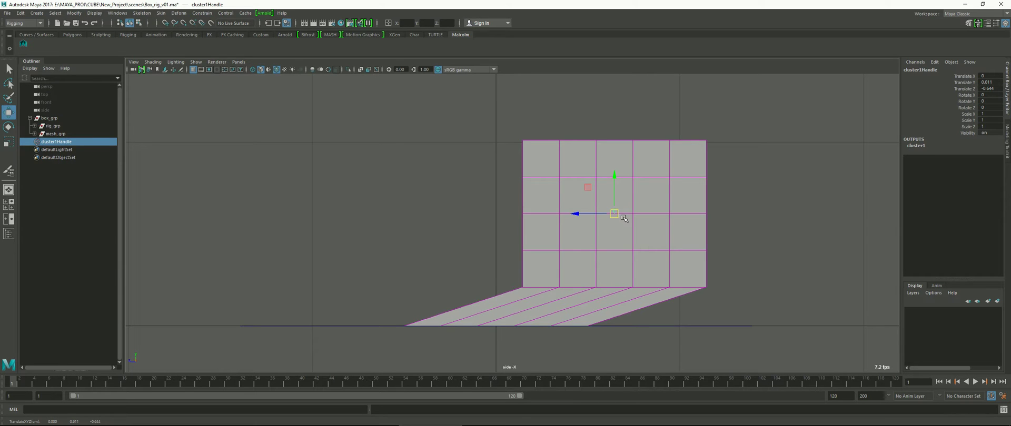
key("ctrl+z")
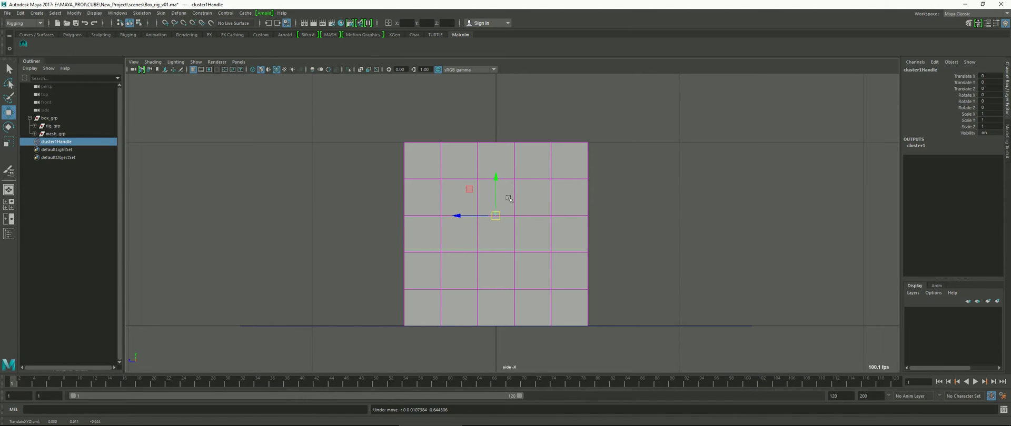
Move the cluster handle's pivot up to the centre of the box's top edge, snapping it to the grid
key("d")
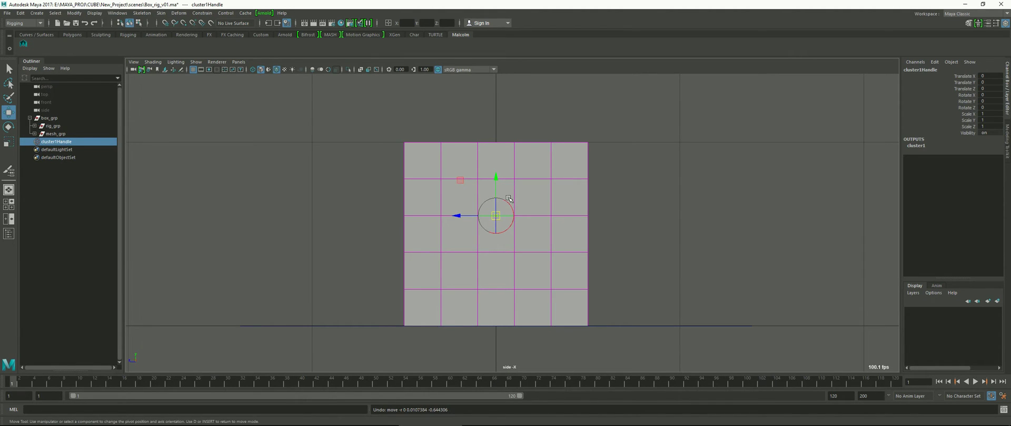
key("x")
left_click_drag(496, 217, 498, 192)
key("x")
left_click_drag(499, 214, 503, 208)
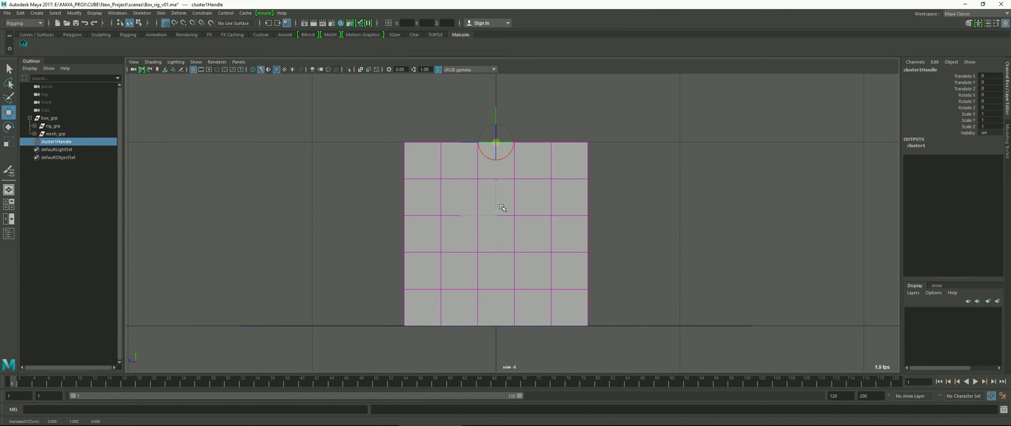
Examine the cluster's pivot position on the box in the perspective view, leave pivot editing and return to the side view
middle_click_drag(502, 207, 444, 197)
key("space")
key("space")
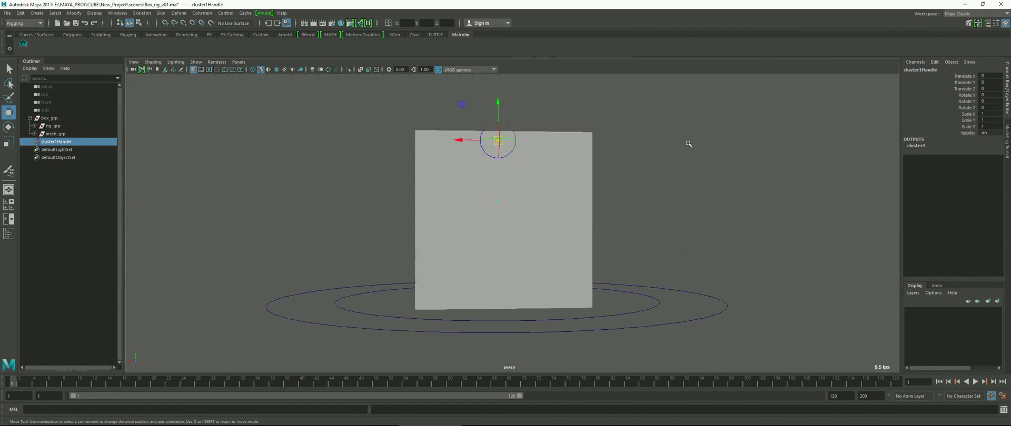
left_click_drag(688, 143, 661, 154, "alt")
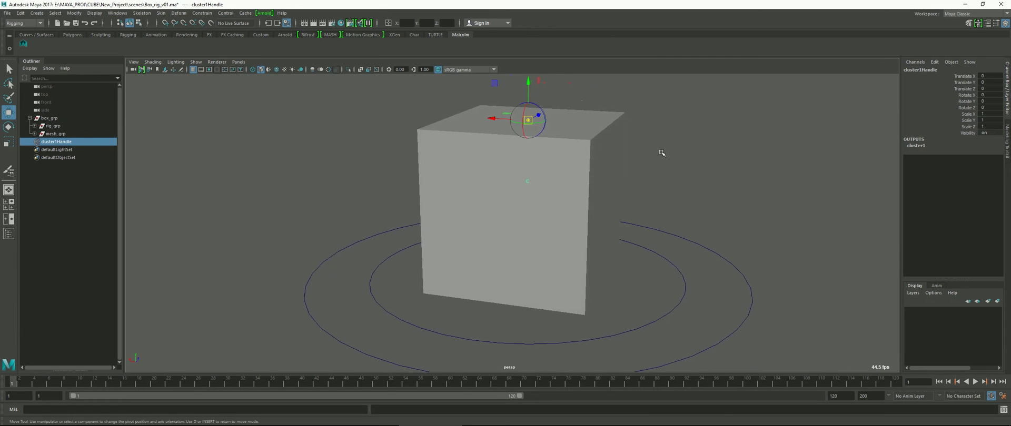
key("Insert")
mouse_move(577, 156)
left_mouse_down("alt")
mouse_move(553, 156)
mouse_move(574, 155)
left_mouse_up("alt")
key("space")
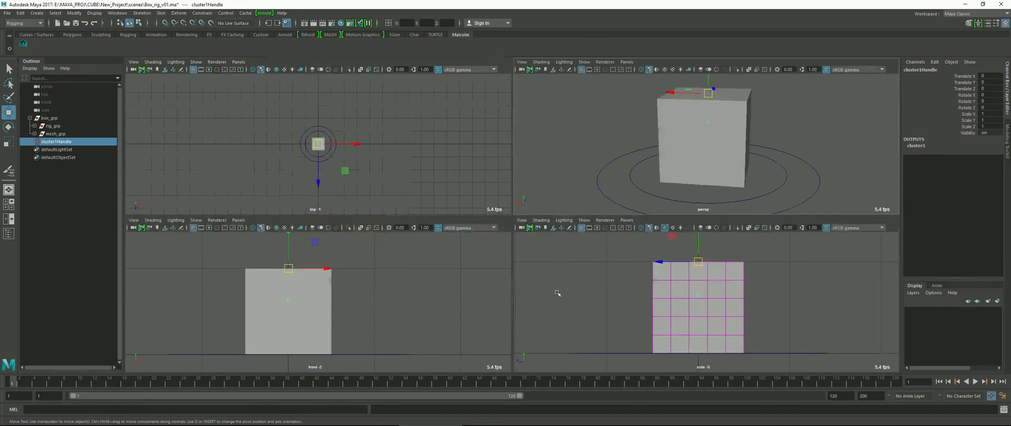
key("space")
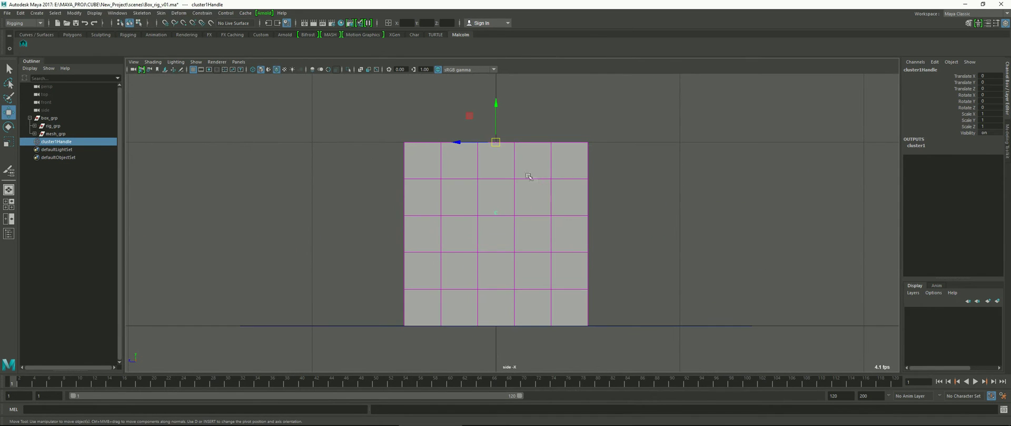
Pose the cluster handle beside the box at about Translate Y -0.024 and Z -1.016, with Rotate X set to -90
left_click_drag(497, 143, 644, 140)
key("e")
key("w")
left_click(995, 95)
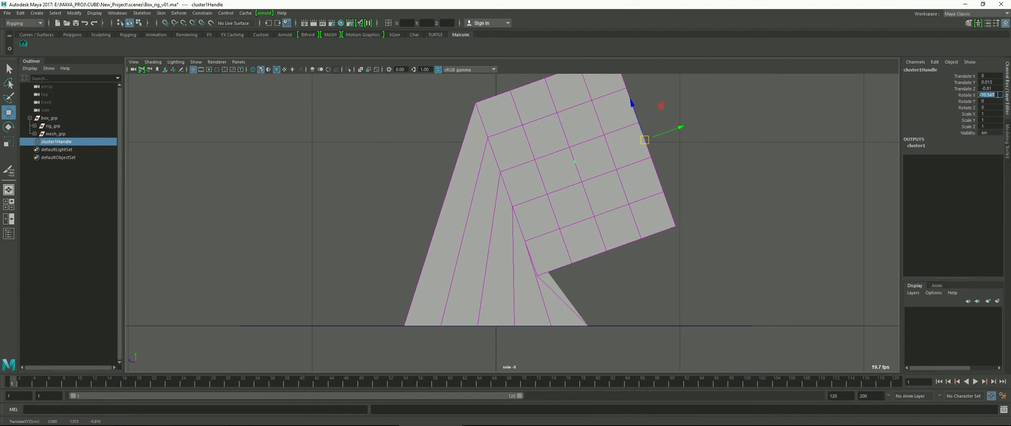
type("-90")
key("Return")
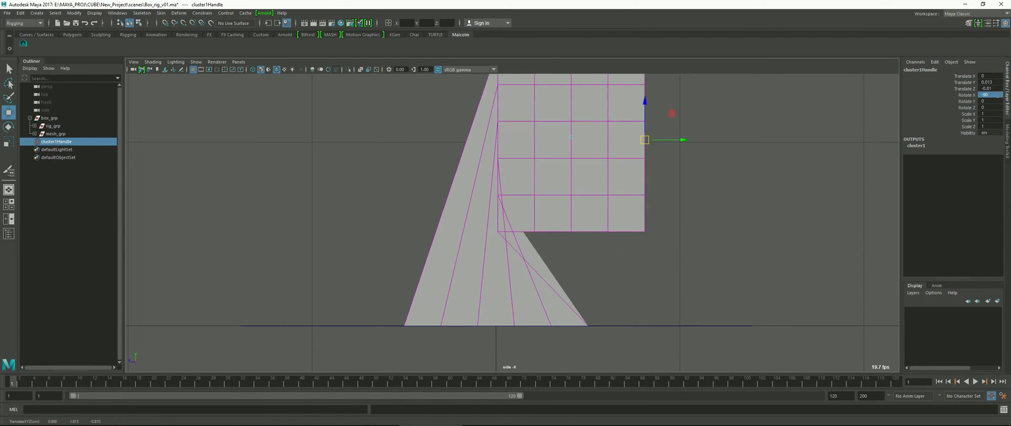
left_click_drag(645, 140, 682, 147)
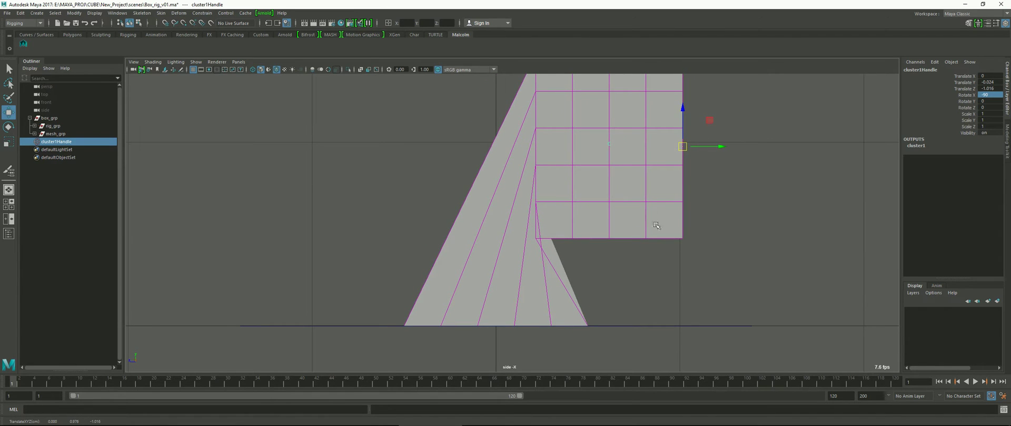
Select the box mesh and start painting its cluster1 weights
middle_click_drag(614, 161, 620, 207, "alt")
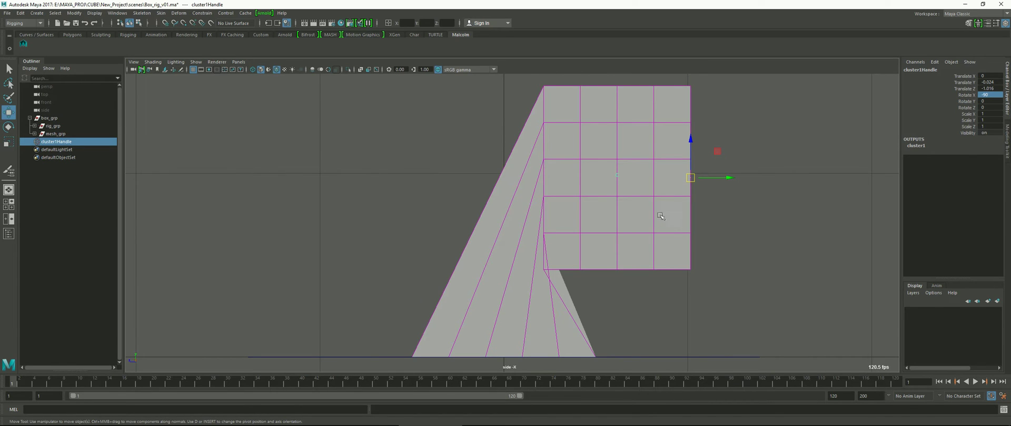
left_click(656, 138)
right_click(660, 133)
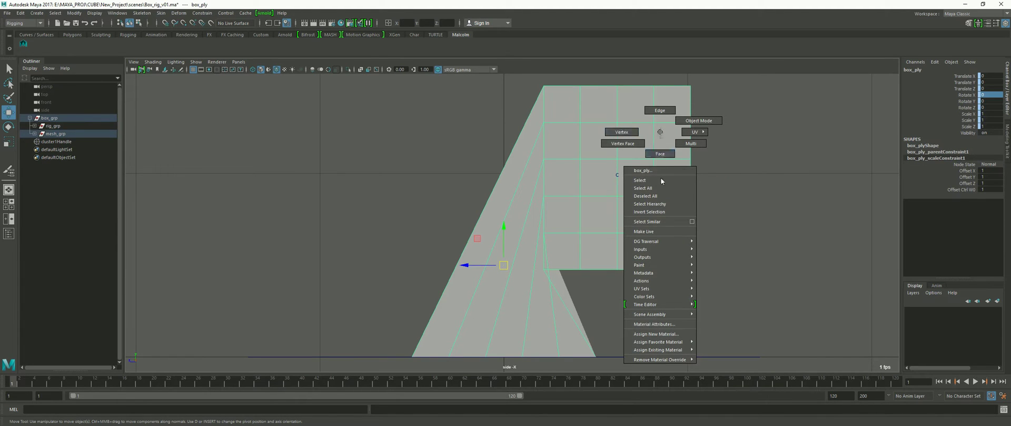
mouse_move(657, 267)
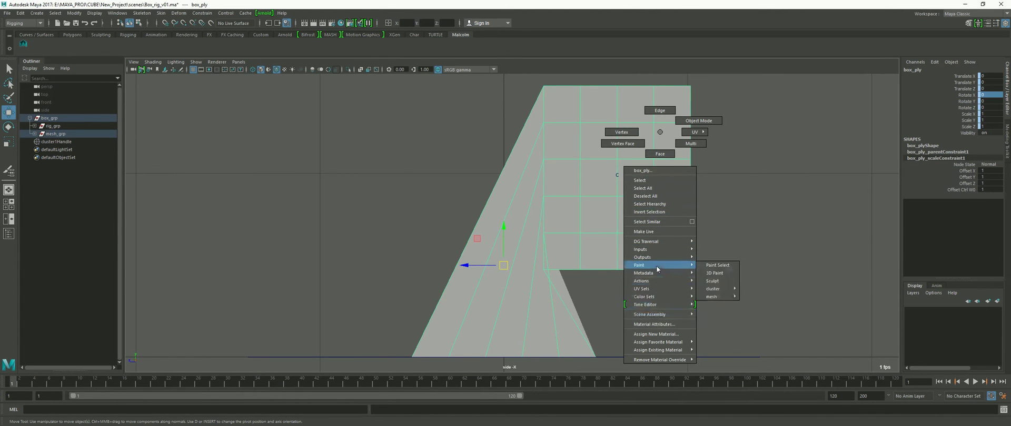
mouse_move(711, 292)
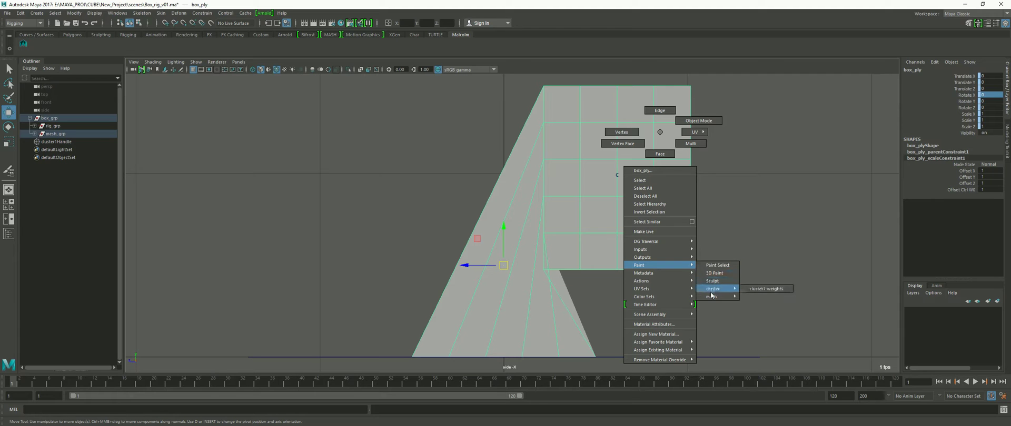
left_click(752, 291)
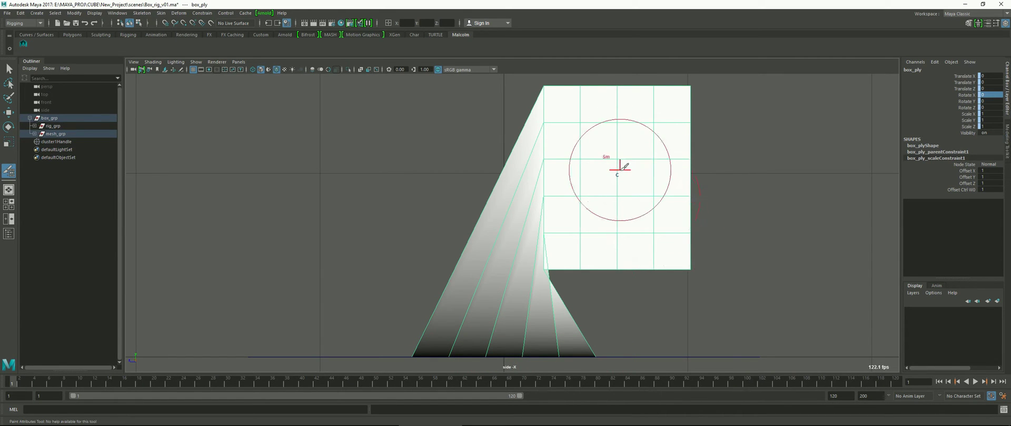
Open the paint tool's settings and flood the cluster1 weights repeatedly with the Smooth operation to round out the box's bend
double_click(9, 172)
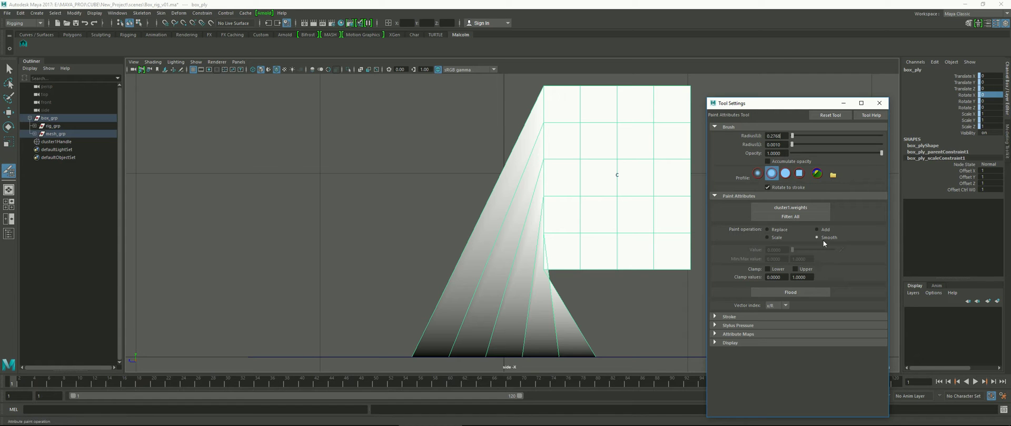
left_click(807, 292)
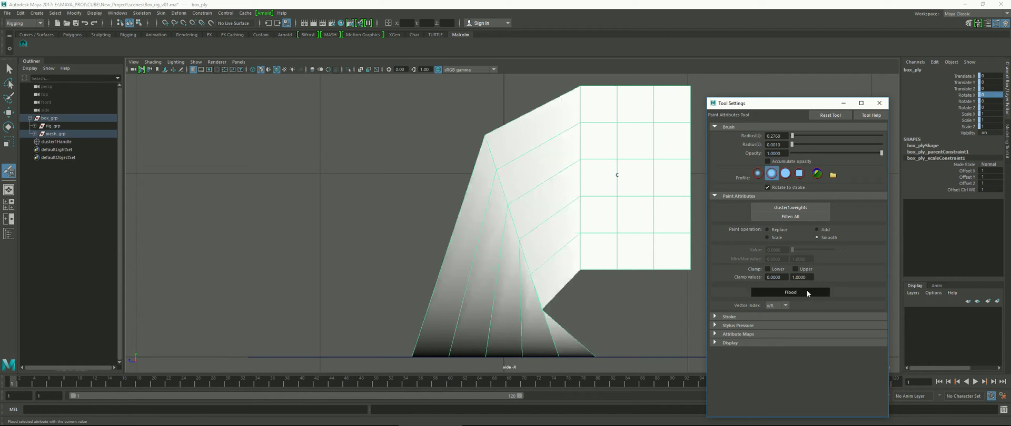
left_click(807, 292)
left_click(807, 293)
left_click(807, 292)
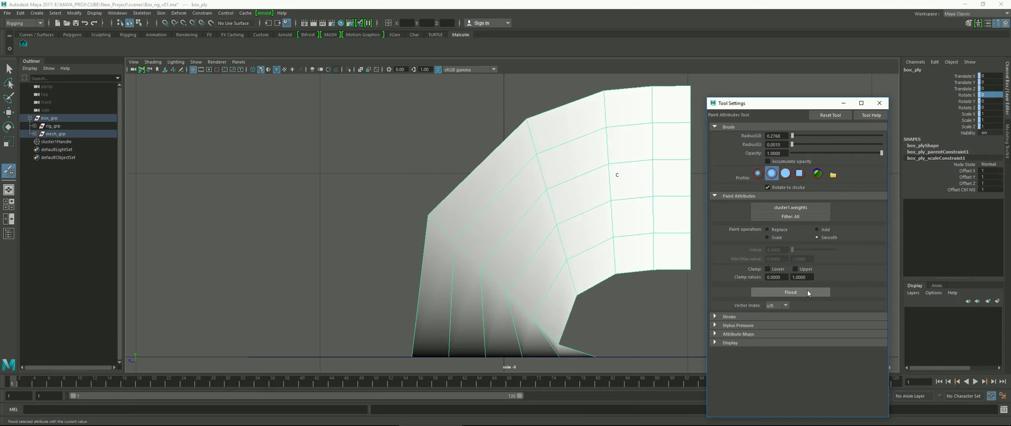
left_click(806, 292)
left_click(807, 292)
left_click(807, 292)
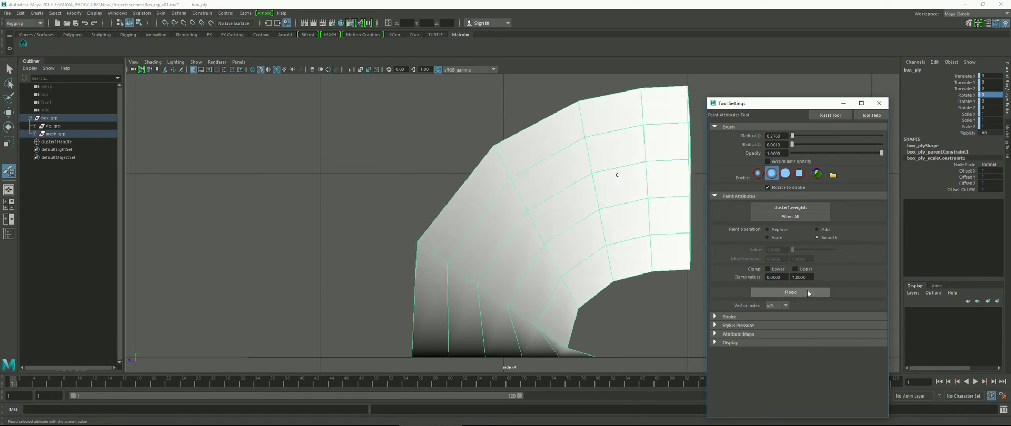
left_click(807, 292)
left_click(807, 292)
left_click(807, 292)
left_click(807, 292)
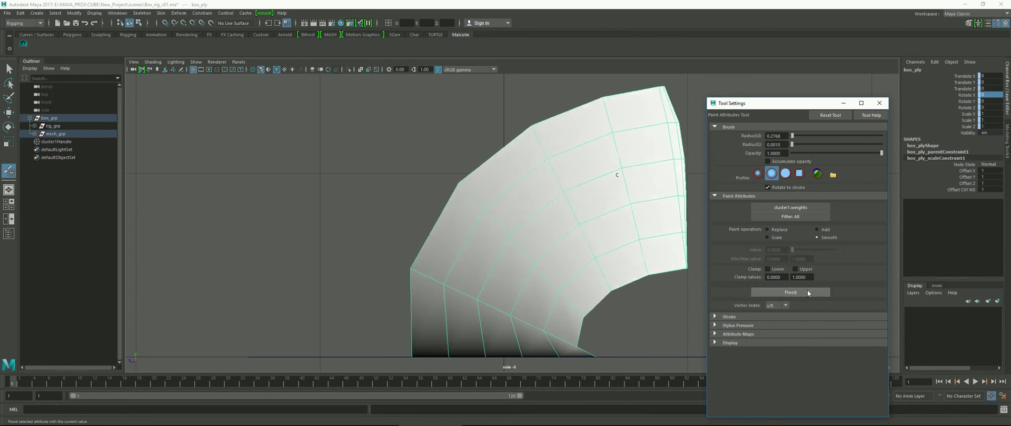
Keep flooding cluster1's weights with the Smooth operation to soften the bend across the whole box
left_click(807, 292)
left_click(807, 292)
left_click(807, 293)
left_click(807, 293)
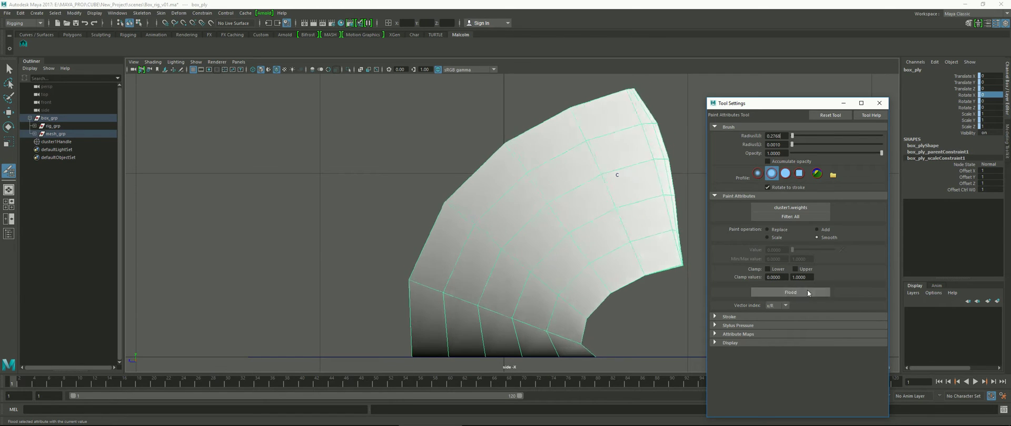
left_click(807, 293)
left_click(807, 293)
left_click(807, 292)
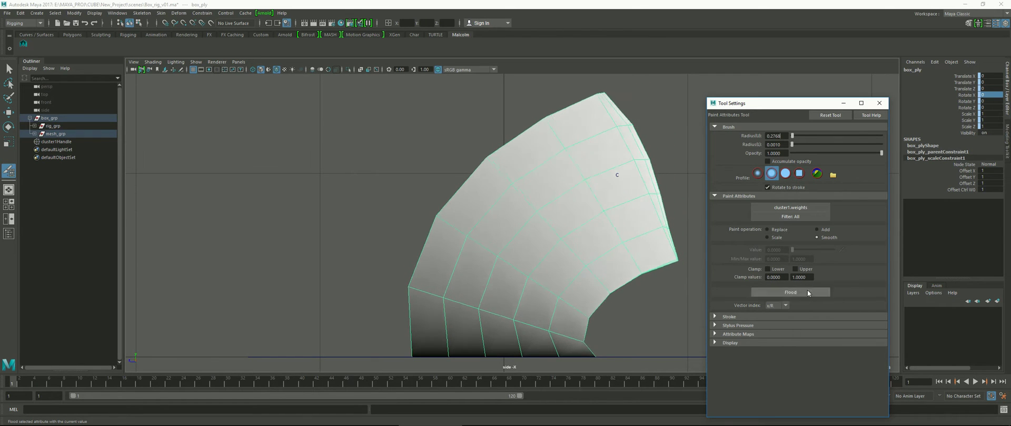
Select the vertices of the box's top face at the bent end and flood their cluster1 weights with Replace at 1.0
left_click(8, 69)
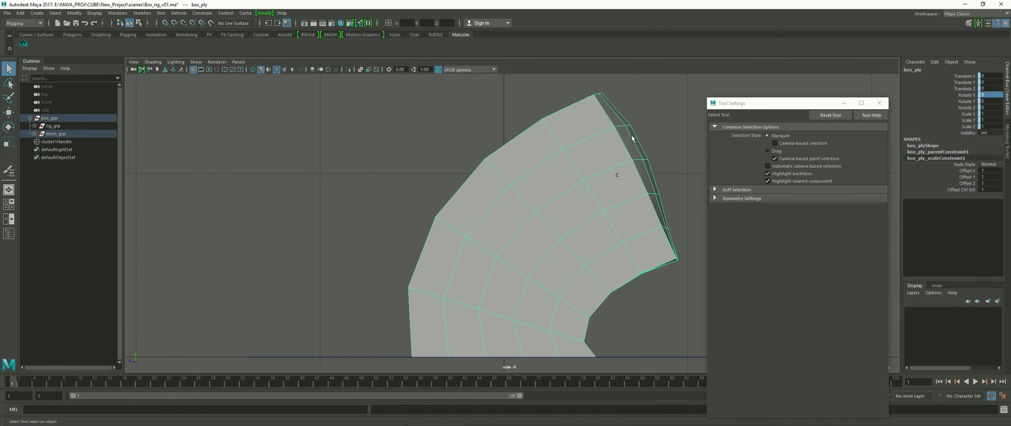
right_click_drag(631, 136, 599, 139)
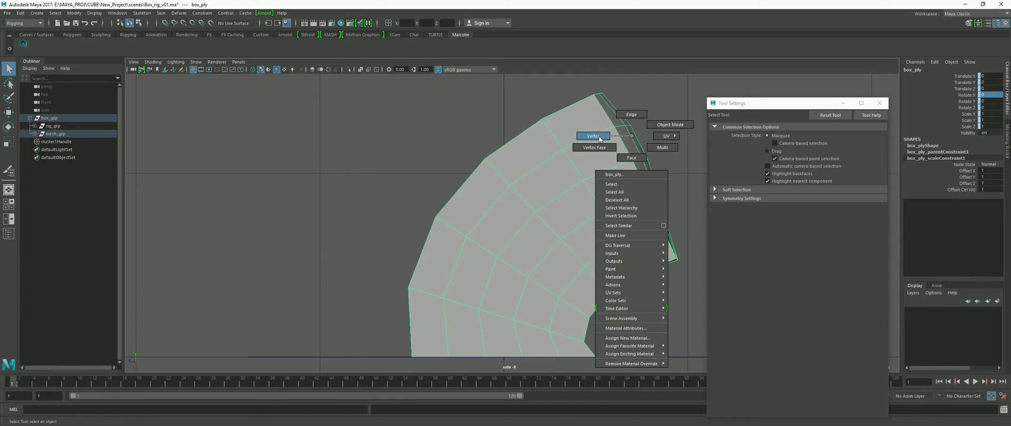
right_click_drag(600, 138, 599, 138)
left_click_drag(589, 85, 690, 196)
left_click_drag(644, 178, 704, 232, "shift")
left_click_drag(651, 213, 701, 270, "shift")
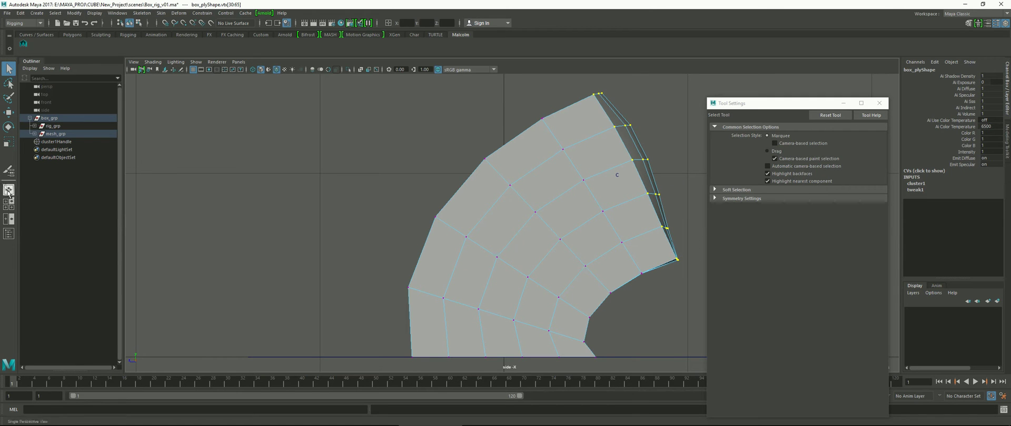
left_click(9, 171)
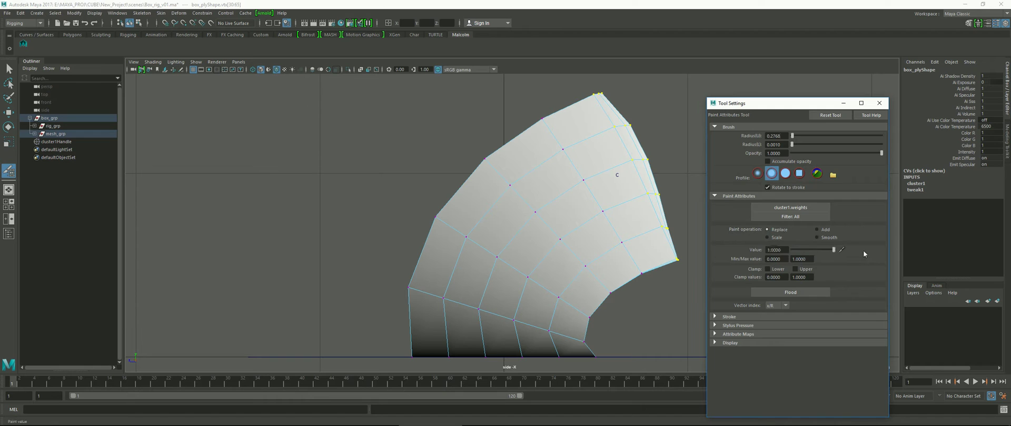
left_click(810, 291)
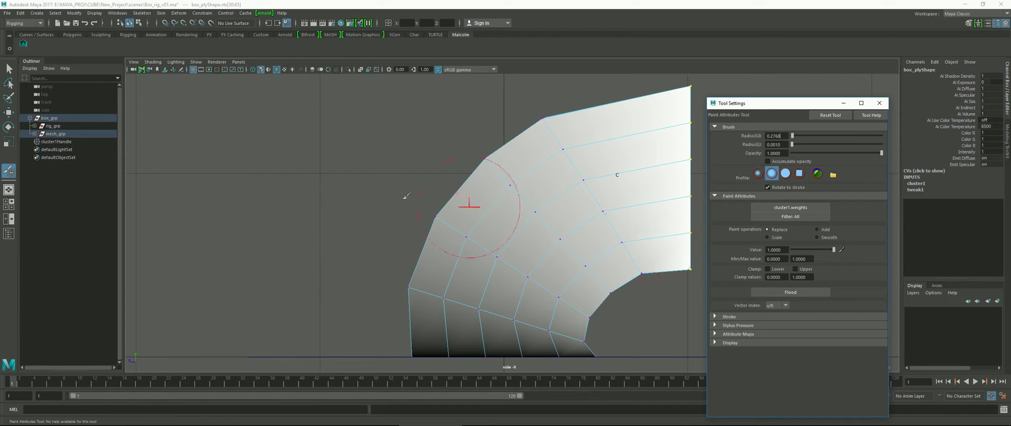
Select the box's intermediate vertex rows between the two end faces and repeatedly flood their cluster1 weights with the Smooth operation
left_click(8, 69)
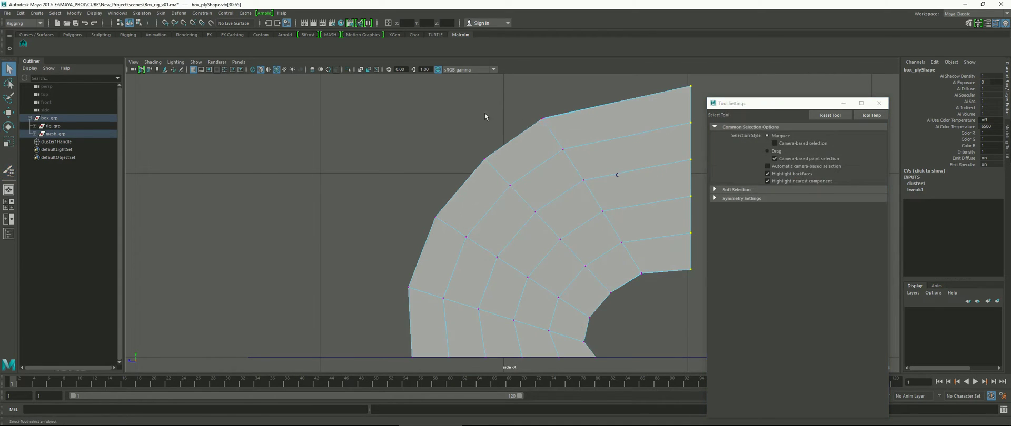
left_click_drag(377, 106, 662, 347)
left_click(8, 172)
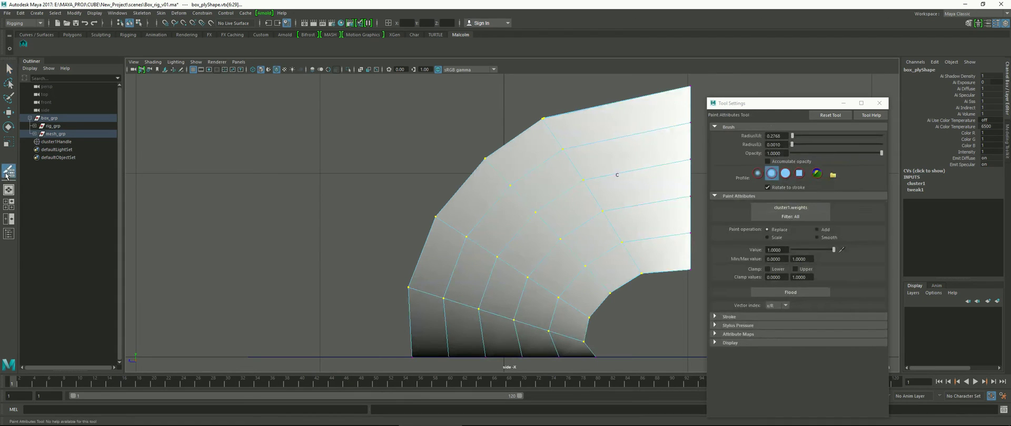
left_click(817, 237)
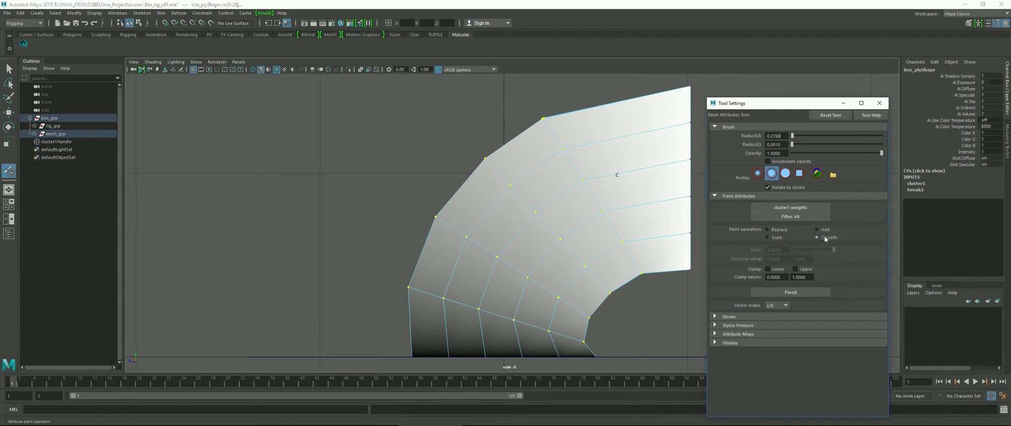
left_click(807, 289)
left_click(807, 289)
left_click(808, 290)
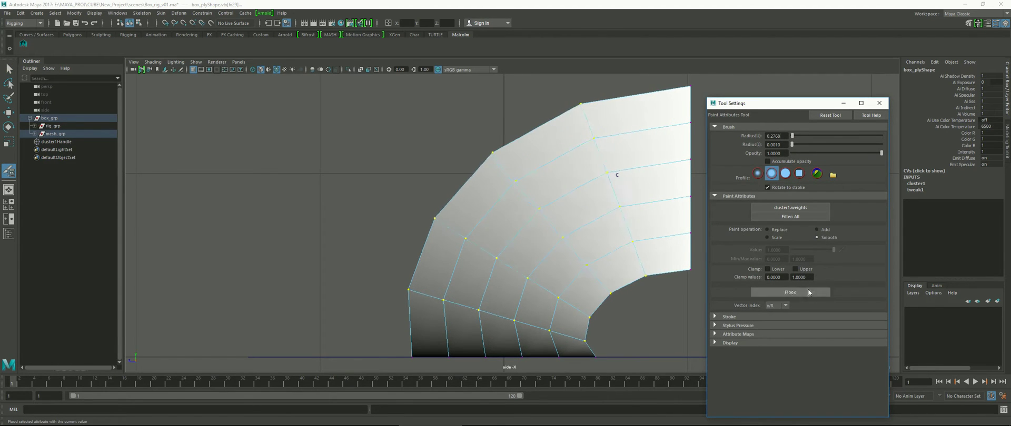
left_click(808, 289)
left_click(810, 289)
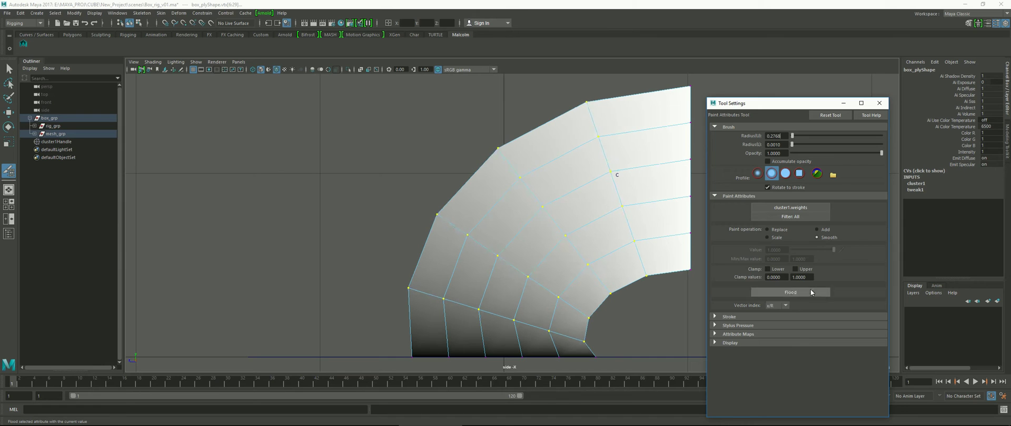
left_click(810, 289)
left_click(810, 289)
Reset the selected intermediate vertices by flooding their cluster1 weights with the Replace operation at 1.0
left_click(786, 232)
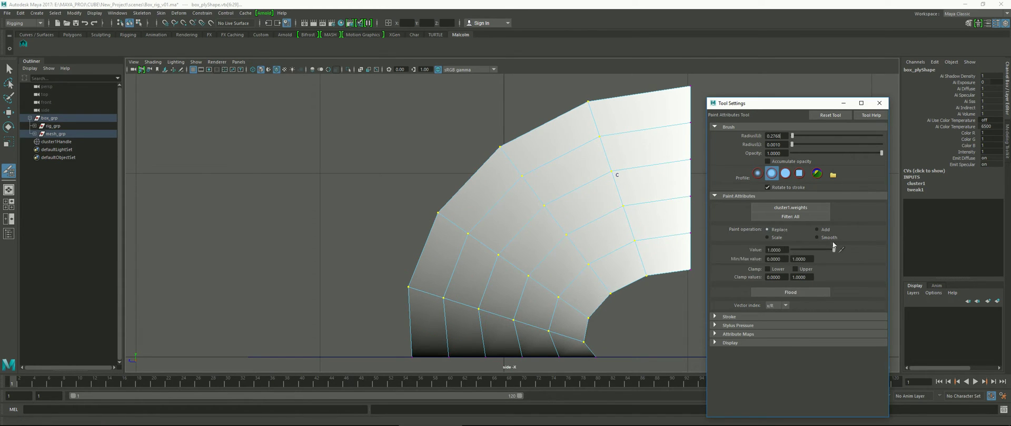
left_click(831, 239)
left_click(779, 230)
left_click(807, 293)
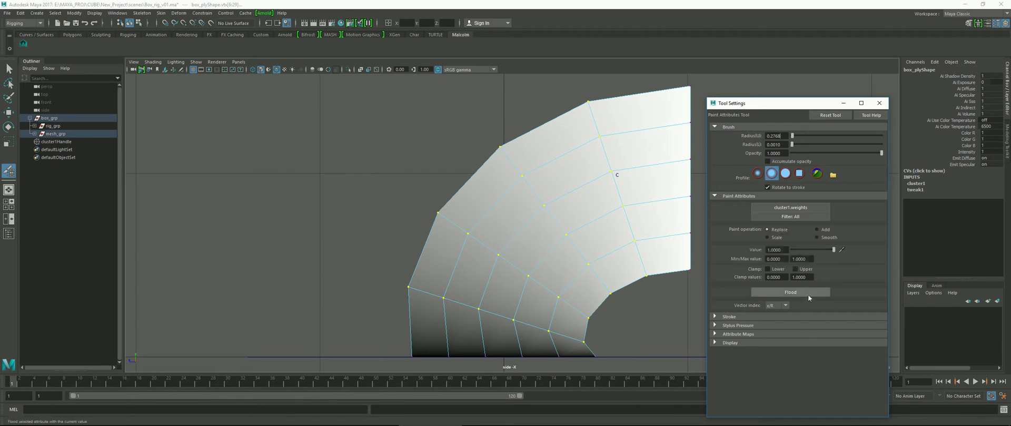
Flood the intermediate vertices' cluster1 weights repeatedly with Smooth until the box curves evenly from base to end face
left_click(816, 238)
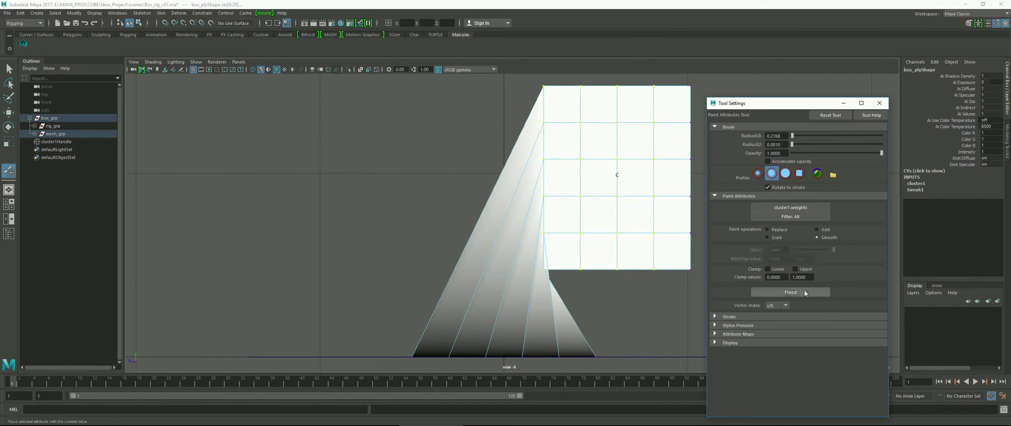
left_click(804, 290)
left_click(804, 290)
left_click(804, 289)
left_click(804, 289)
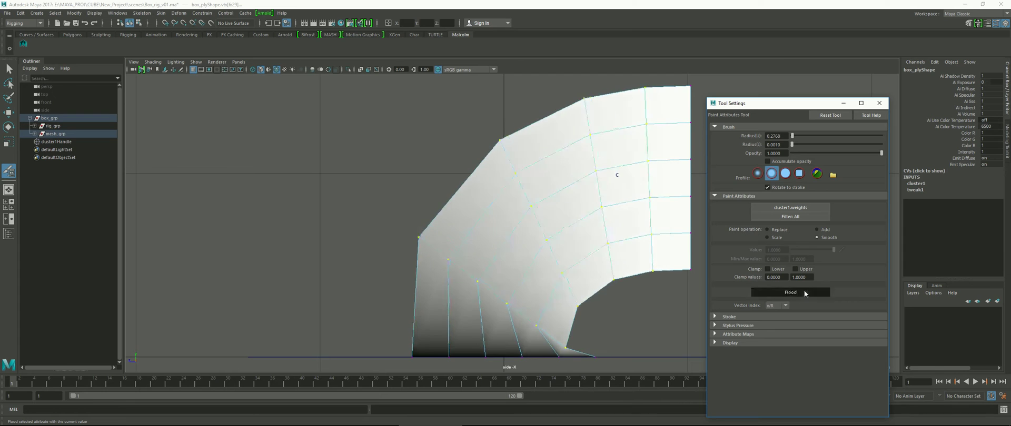
left_click(803, 290)
left_click(804, 289)
left_click(803, 289)
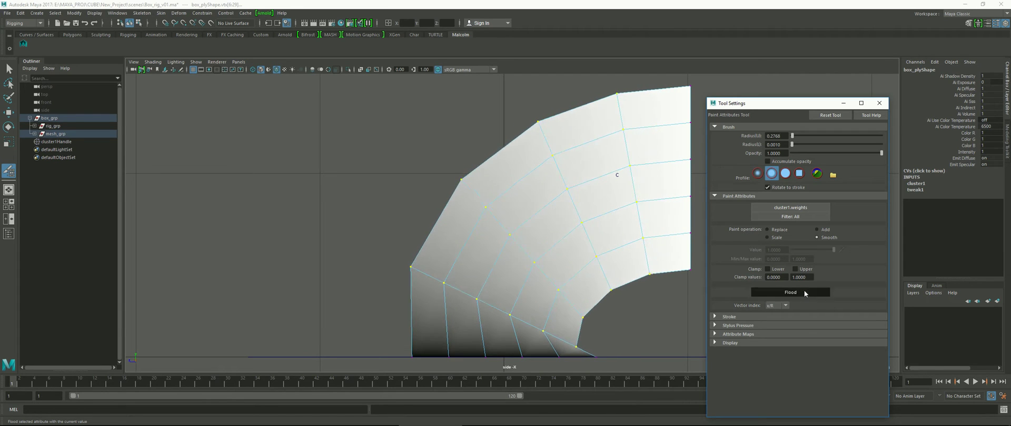
left_click(804, 289)
left_click(804, 290)
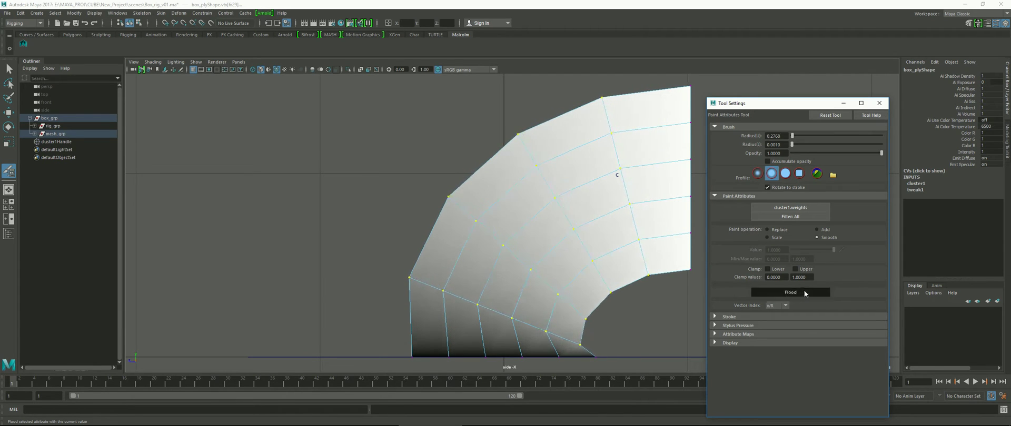
left_click(803, 289)
left_click(804, 290)
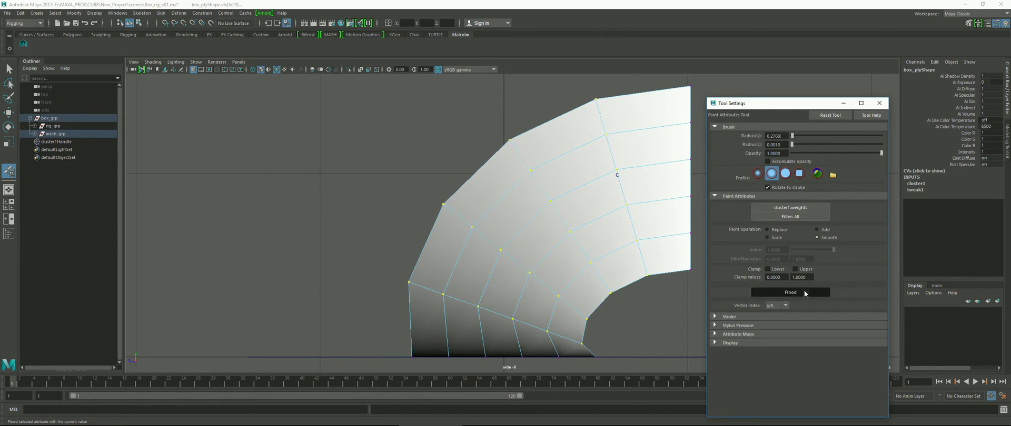
left_click(804, 289)
left_click(804, 290)
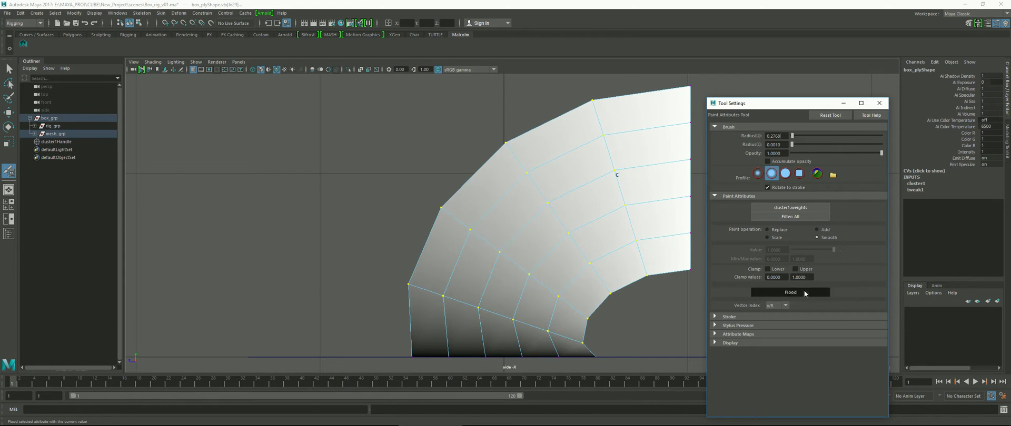
left_click(804, 289)
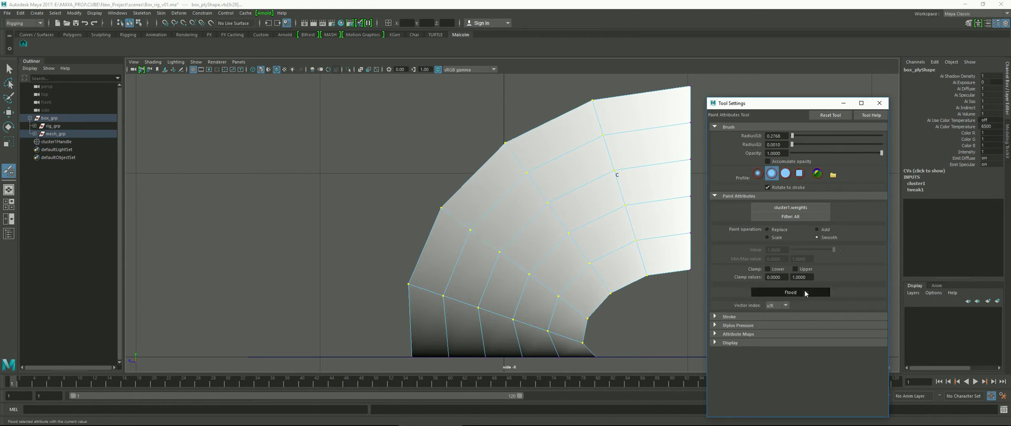
Close the paint settings, leave weight painting, clear the vertex selection and return to object selection mode
left_click(879, 103)
left_click(9, 68)
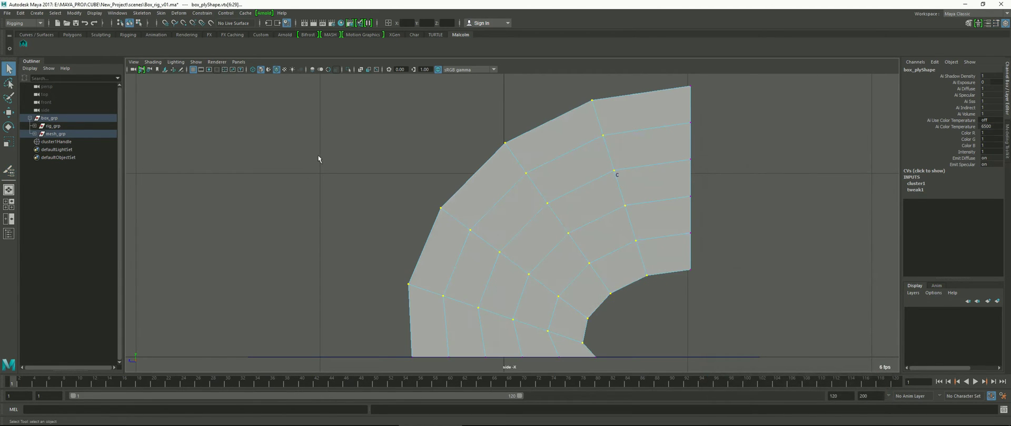
left_click(318, 154)
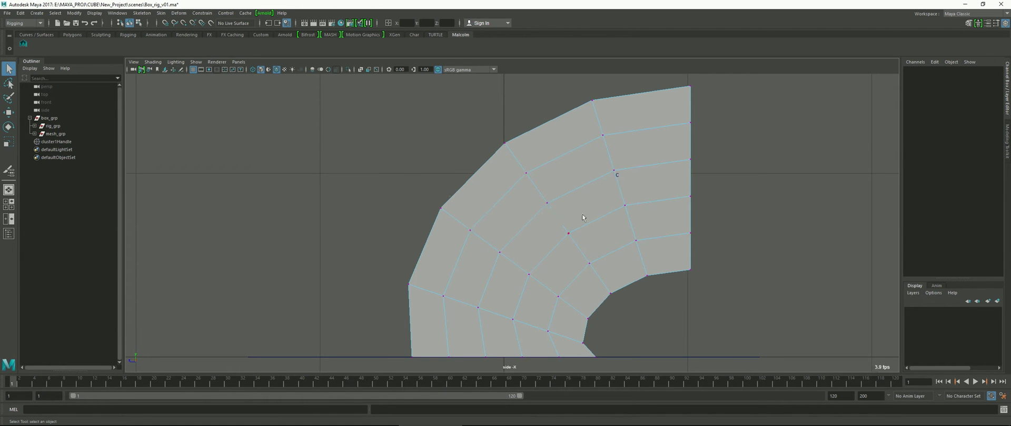
left_click(129, 24)
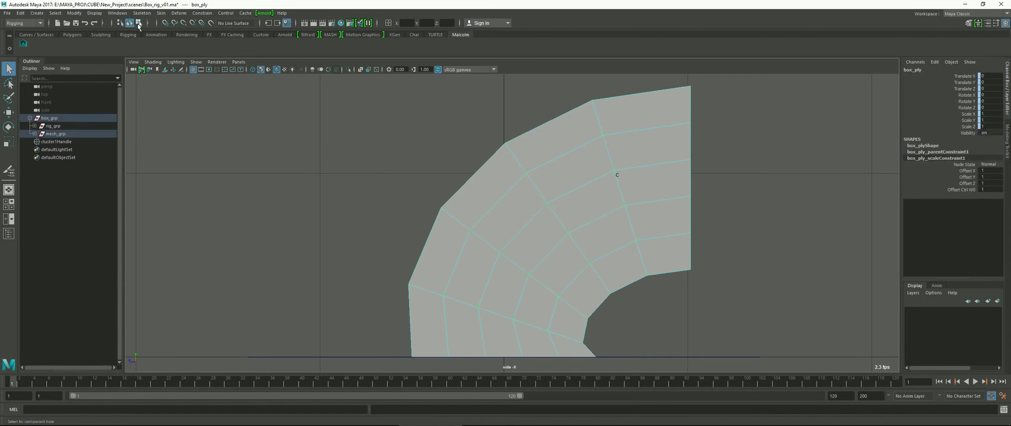
left_click(138, 24)
left_click(129, 23)
Select the cluster handle and set all its Translate and Rotate values to 0
left_click_drag(638, 194, 638, 194)
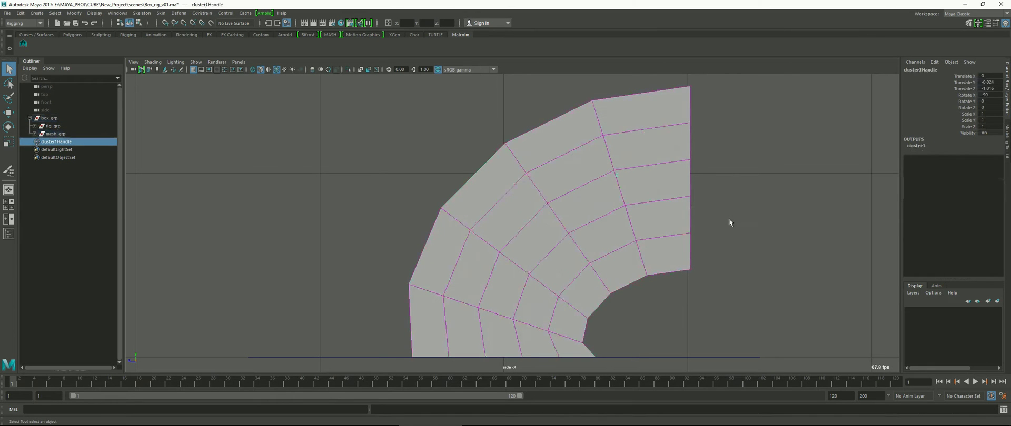
left_click_drag(993, 106, 993, 78)
type("0")
key("Return")
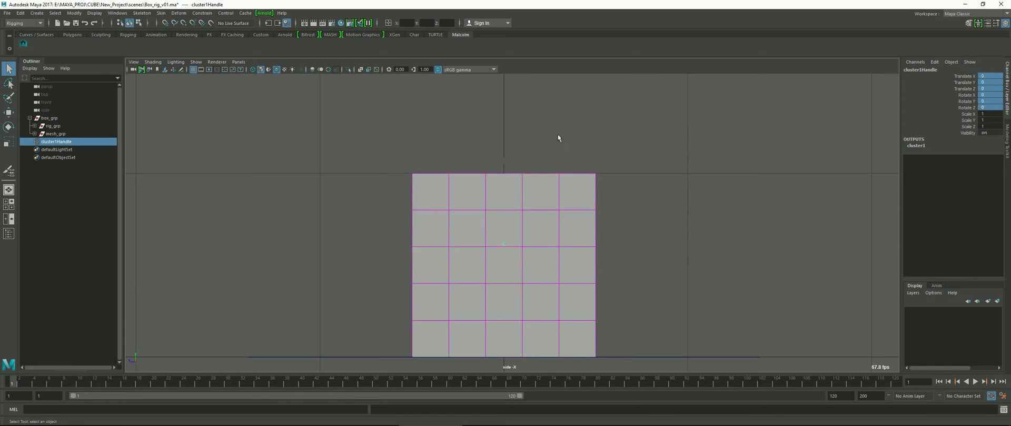
Test the bend by moving the cluster handle sideways and rotating it about -60 in X, and reset its Translate and Rotate values to 0
key("w")
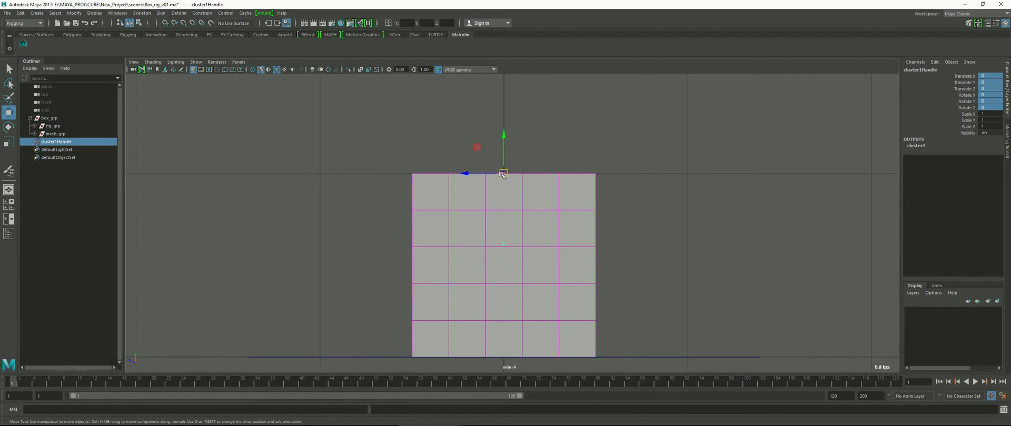
left_click_drag(504, 172, 621, 150)
key("e")
key("w")
key("e")
key("w")
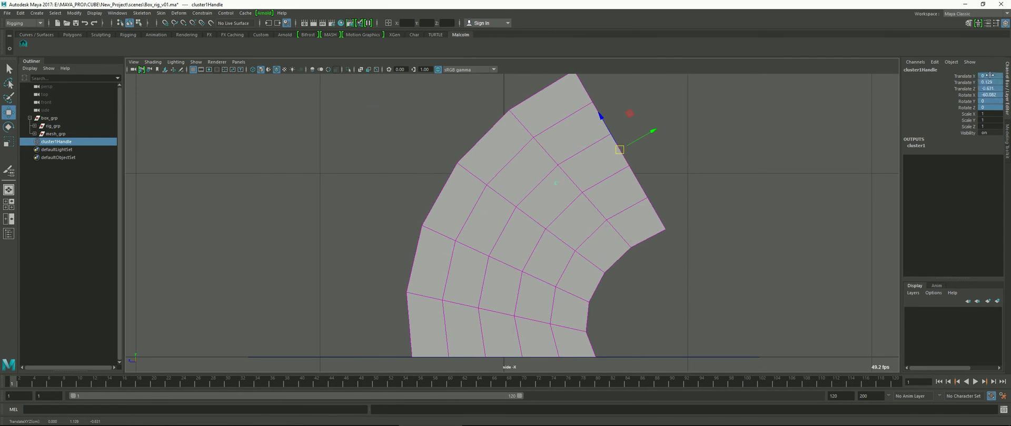
left_click_drag(990, 107, 988, 77)
type("0")
key("Return")
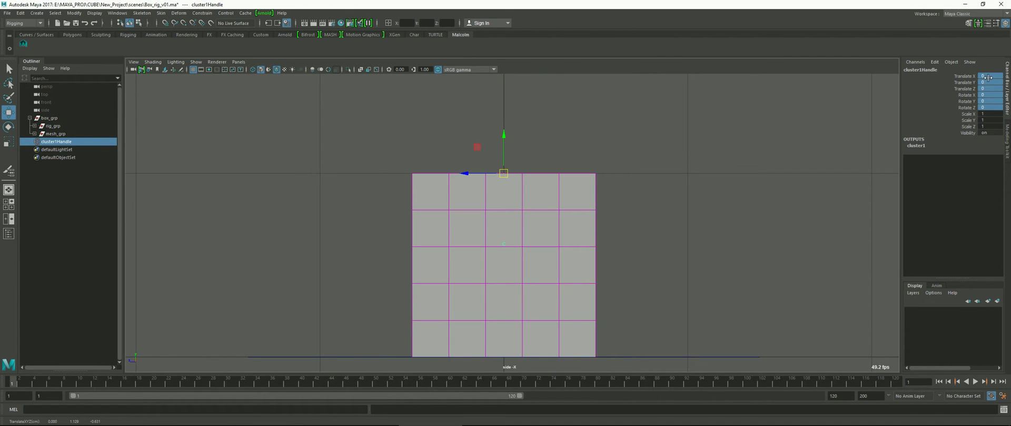
left_click(671, 186)
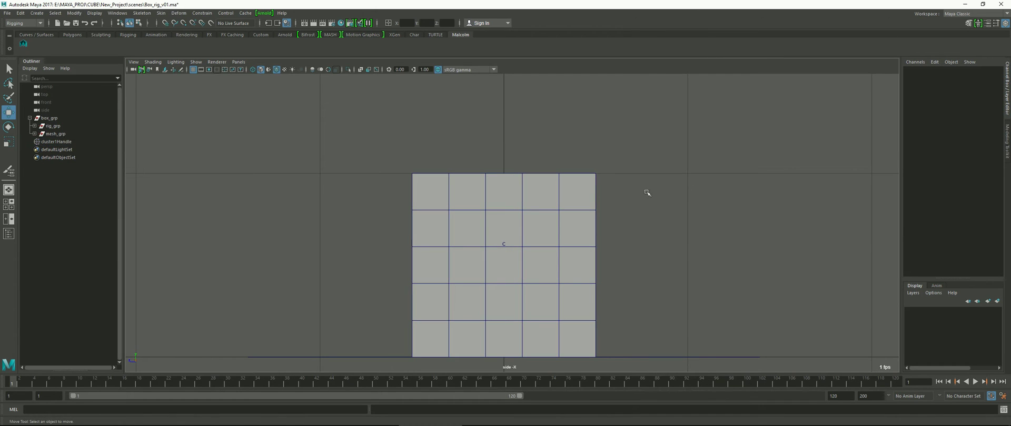
Turn on the selection handle display for the cluster handle, deselect it and return to the perspective view
left_click(515, 258)
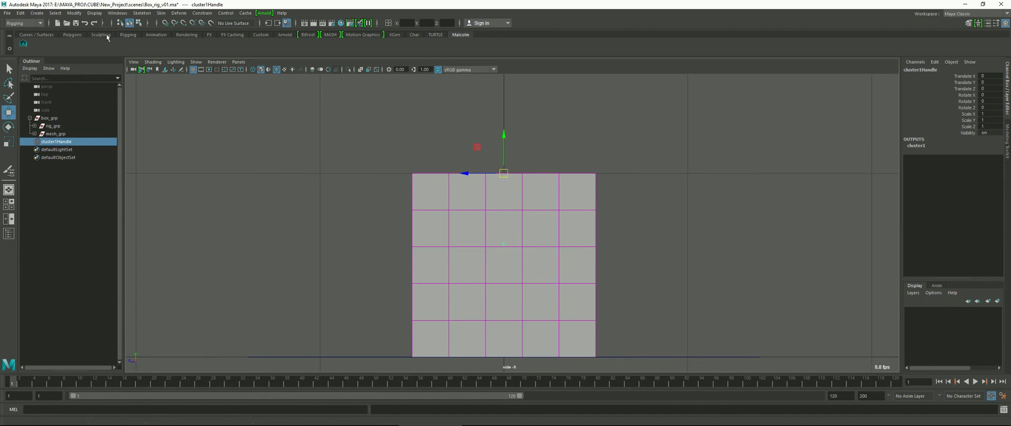
left_click(89, 13)
mouse_move(122, 98)
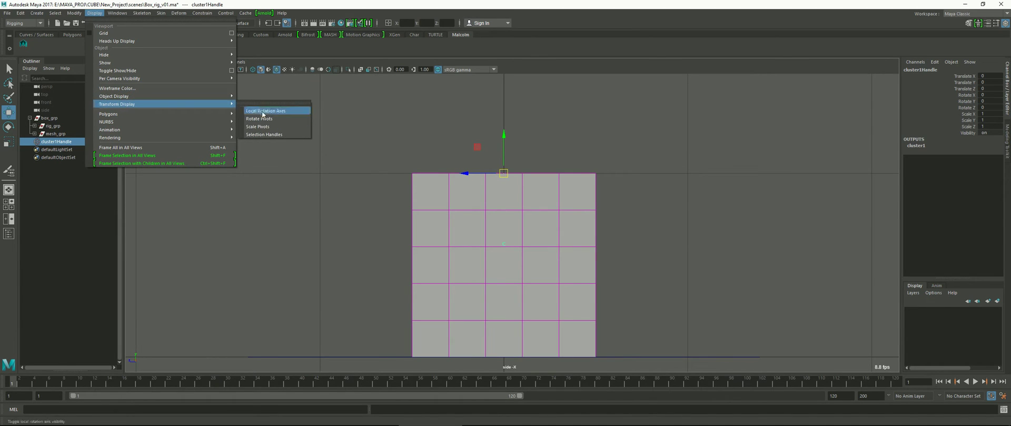
left_click(272, 134)
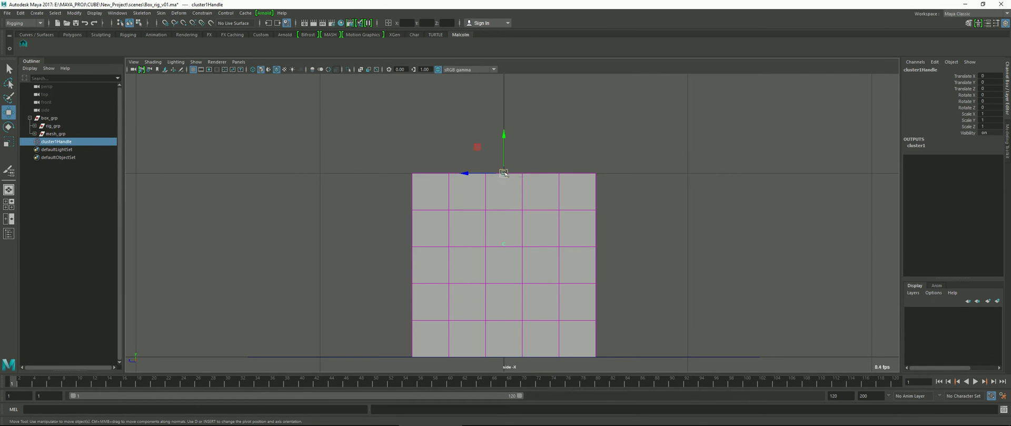
left_click(516, 183)
key("ctrl+z")
left_click(507, 189)
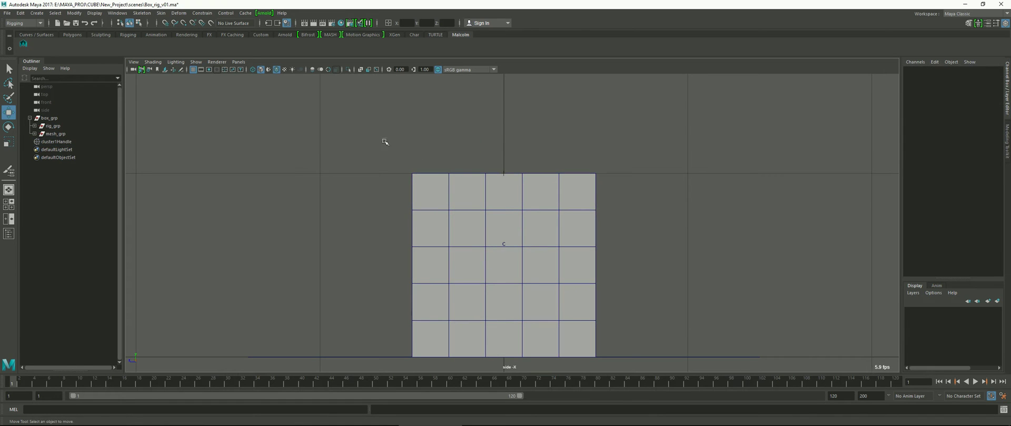
key("space")
key("space")
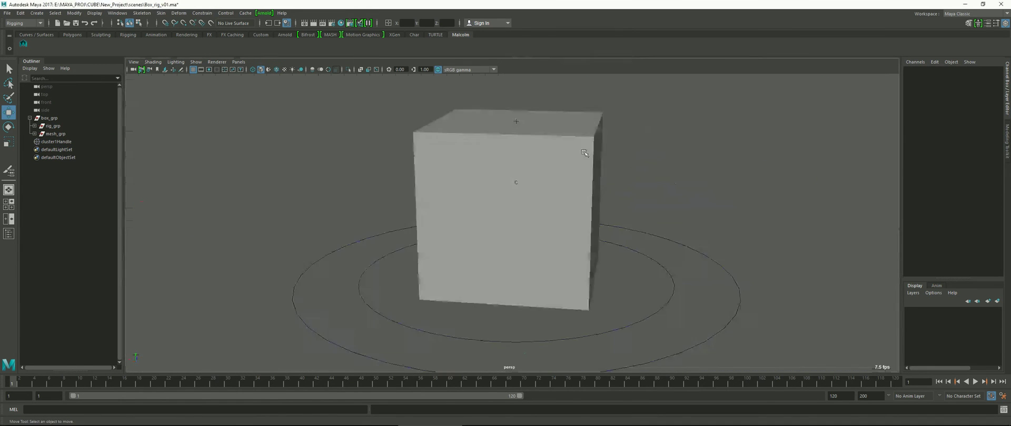
Hide deformers in the perspective view so the cluster's C icon is not displayed
left_click_drag(627, 161, 603, 150, "alt")
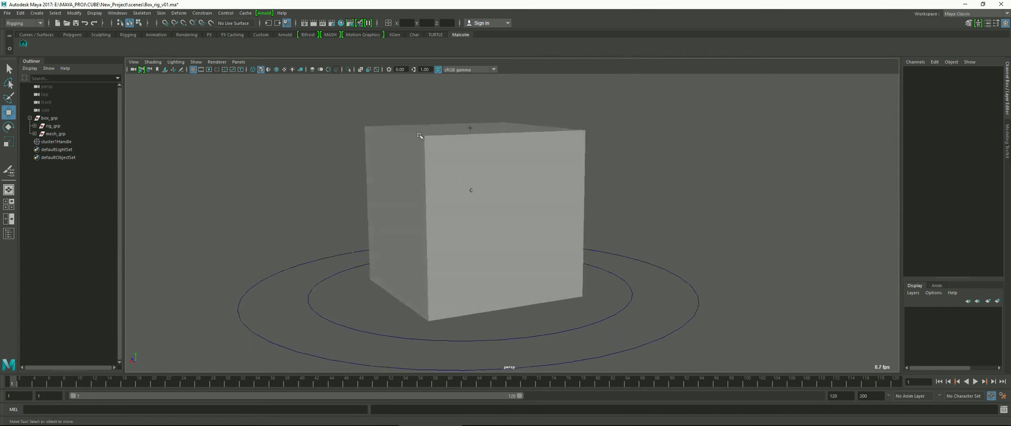
left_click(195, 61)
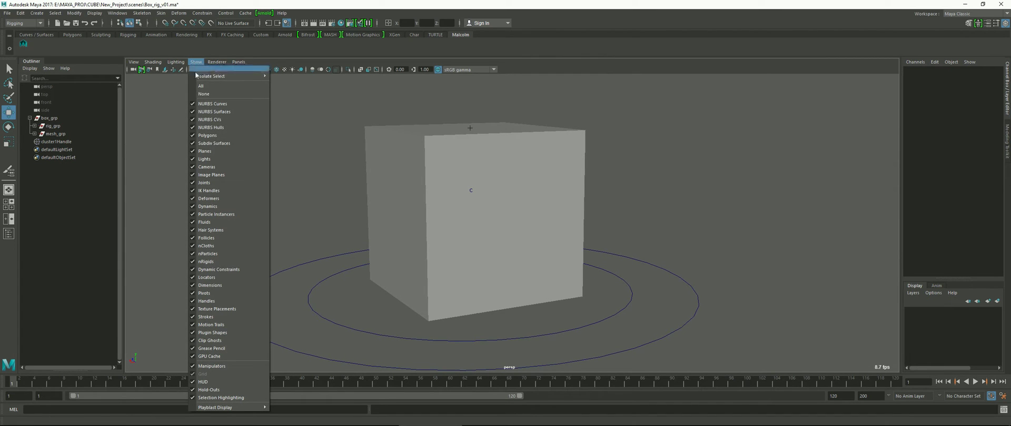
left_click(216, 199)
Select the top cluster by its selection handle and test the box's bend by moving and rotating it
left_click_drag(506, 196, 498, 174, "alt")
left_click_drag(462, 110, 523, 146)
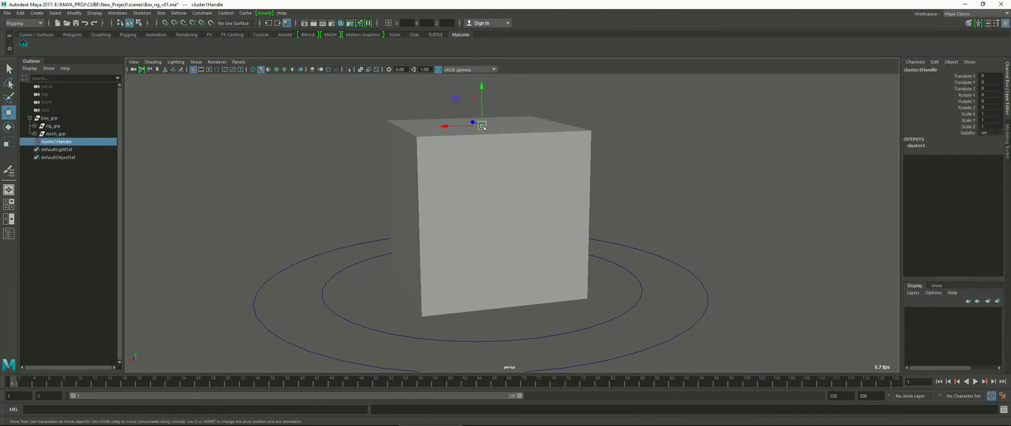
left_click_drag(482, 126, 602, 125)
key("e")
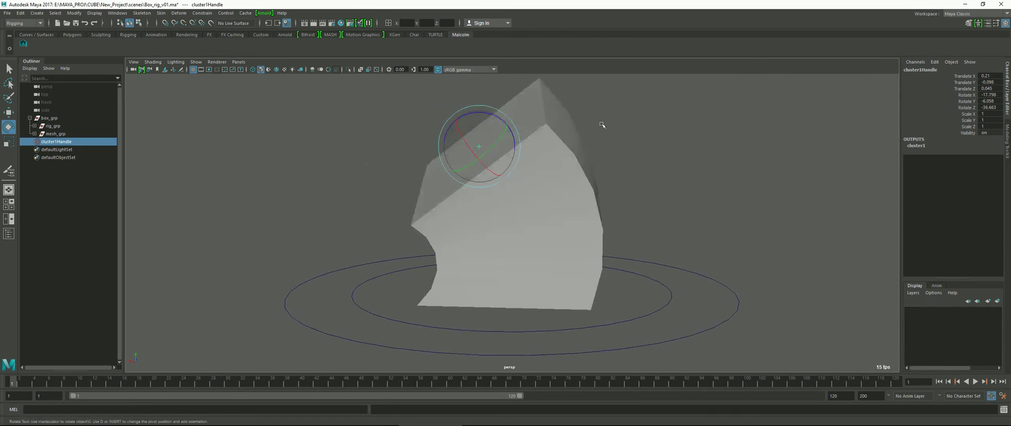
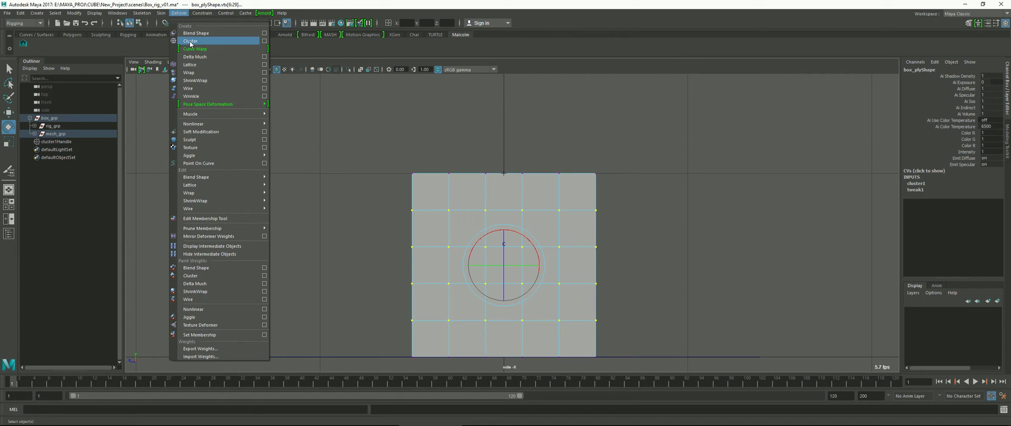
Create a cluster from the selected middle vertex rows, test it with a sideways move and undo that move
left_click(190, 41)
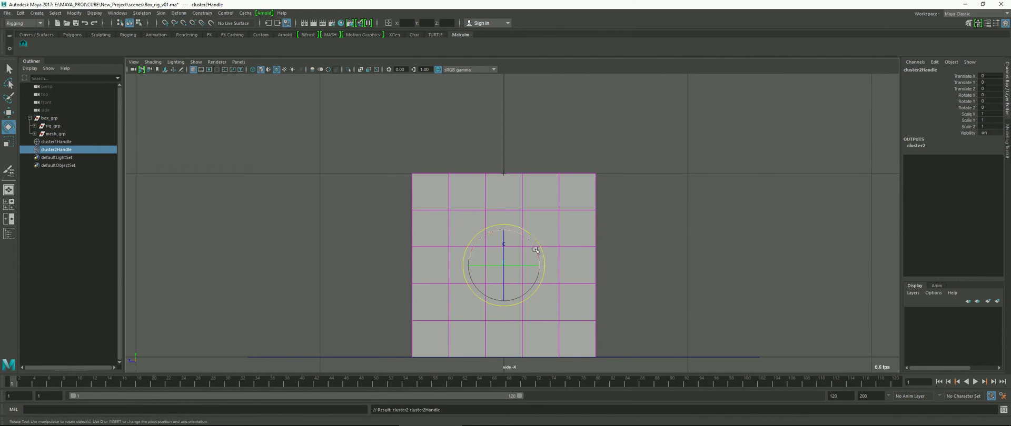
key("w")
left_click_drag(504, 263, 434, 263)
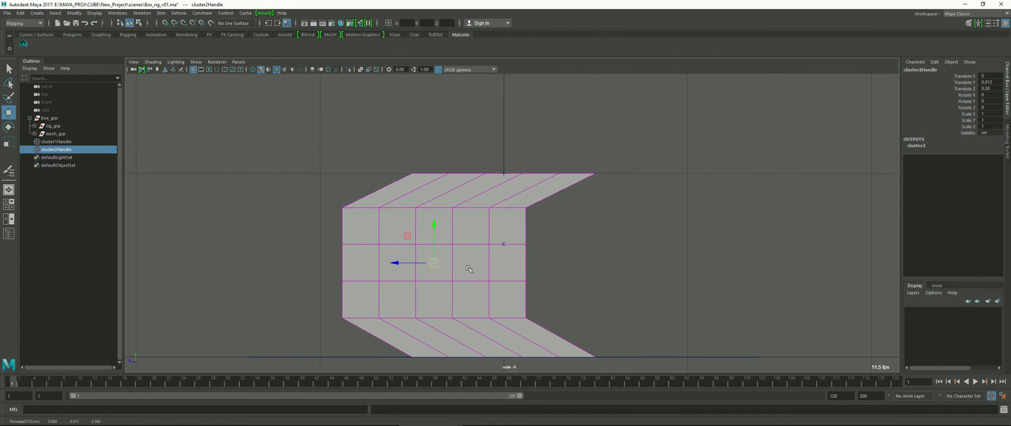
key("ctrl+z")
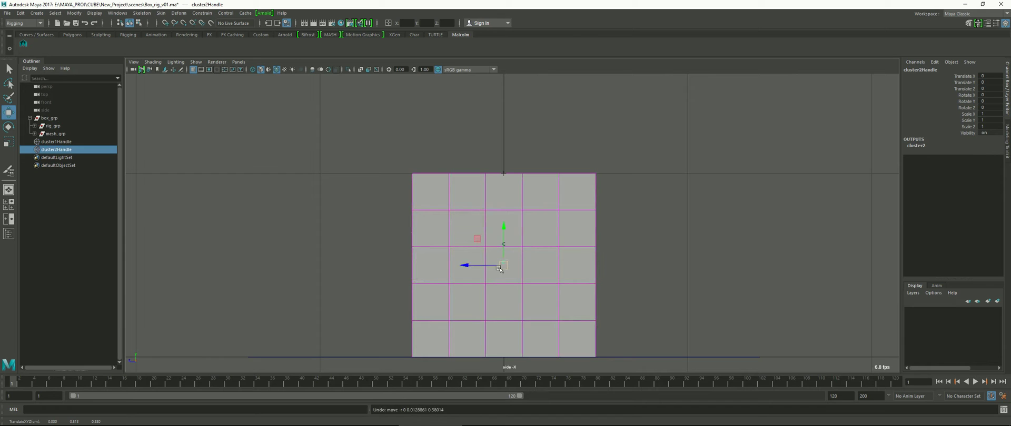
Scale the new middle cluster to about 1.461 in X and Z and about 1.039 in Y
key("r")
left_click_drag(504, 265, 577, 260)
left_click_drag(503, 227, 505, 238)
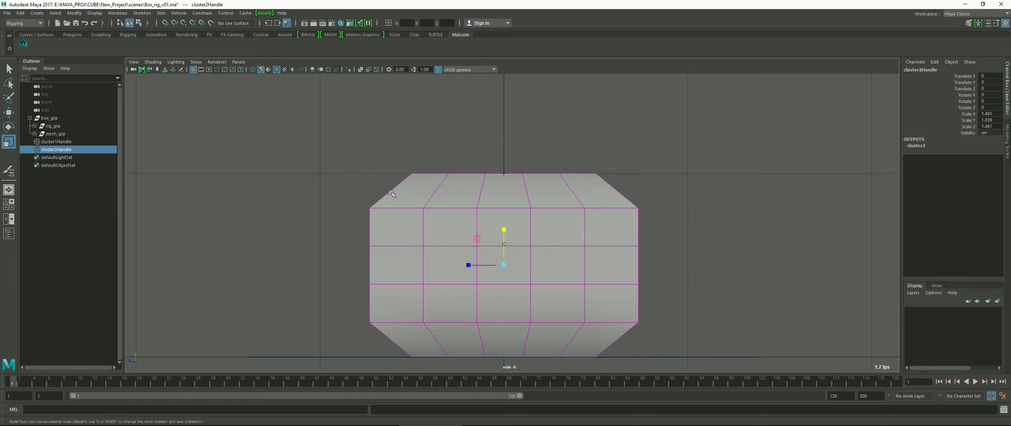
Select the box mesh and start painting its cluster2 weights
left_click(406, 203)
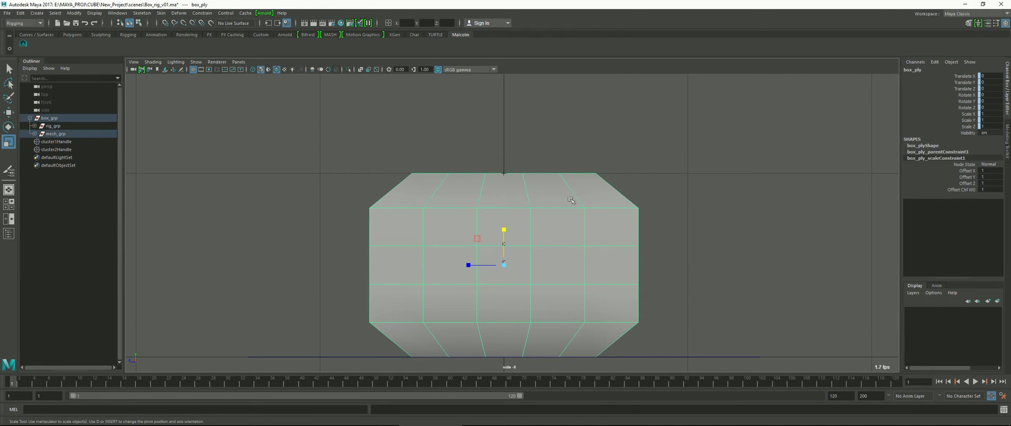
right_click_drag(571, 191, 571, 199)
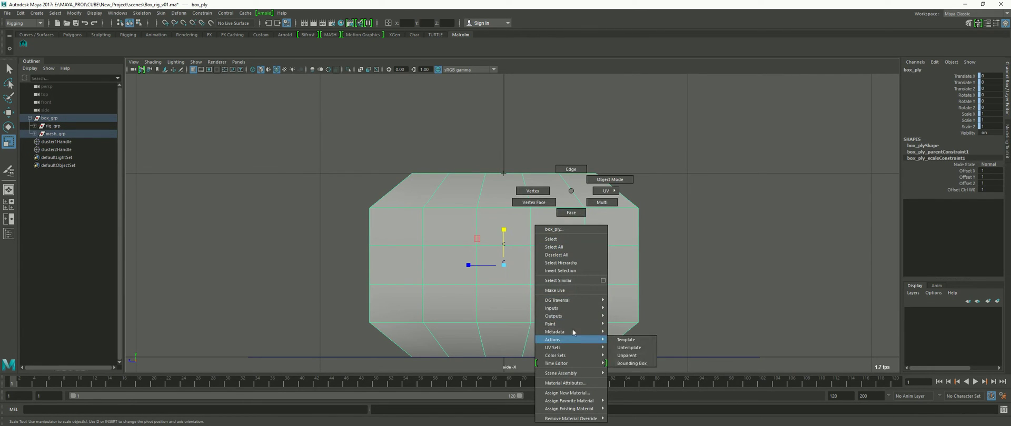
mouse_move(576, 323)
mouse_move(634, 350)
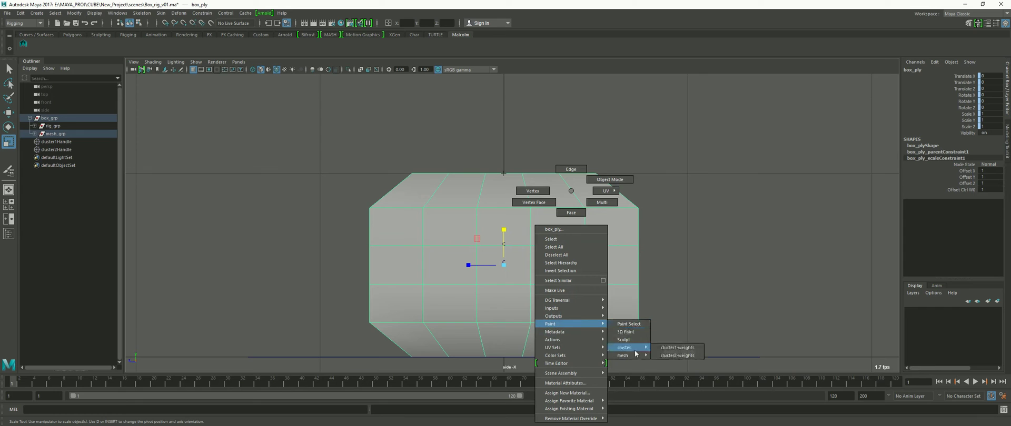
left_click(679, 356)
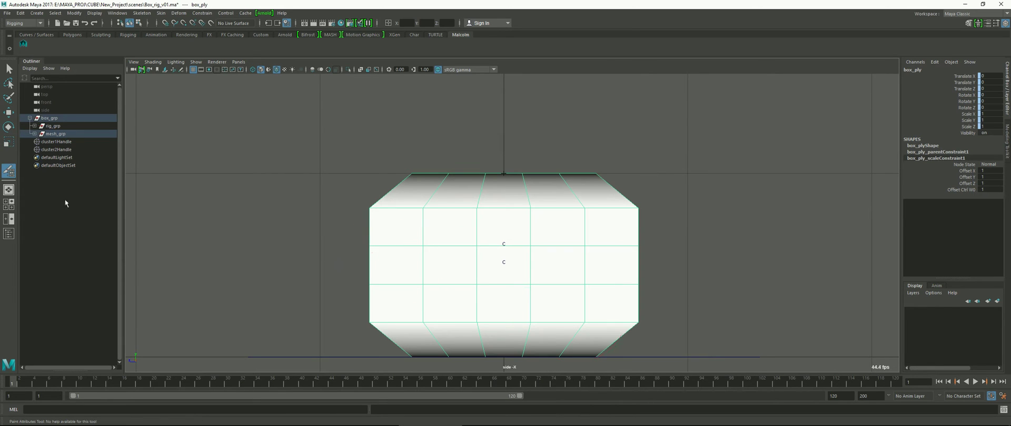
Flood the cluster2 weights four times with the Smooth operation, close the paint settings and leave weight painting
double_click(11, 172)
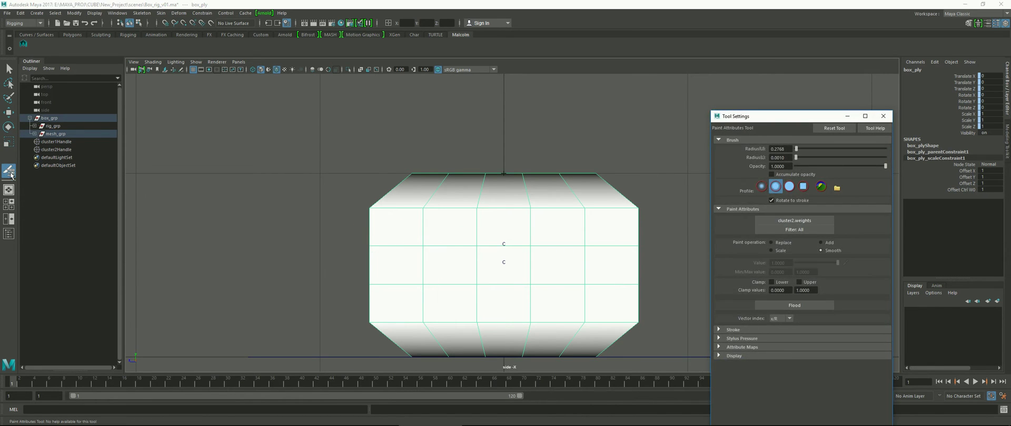
left_click(807, 305)
left_click(807, 305)
left_click(808, 304)
left_click(807, 305)
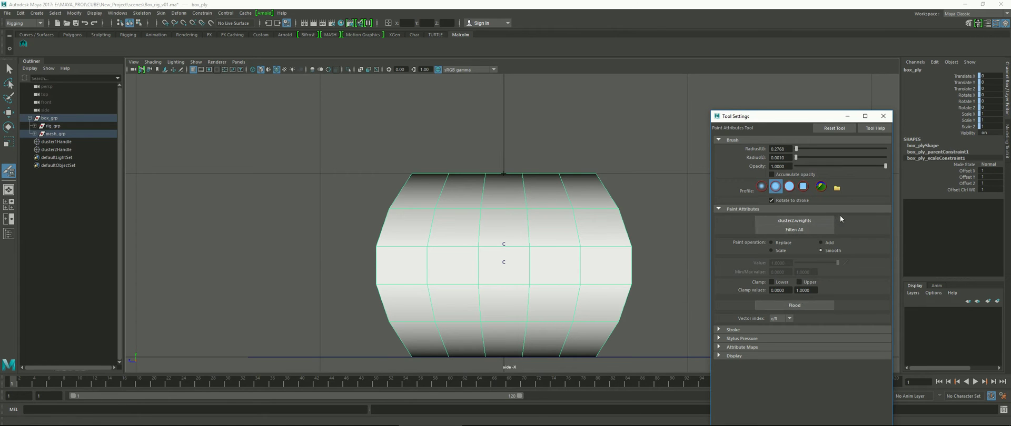
left_click(883, 115)
left_click(9, 68)
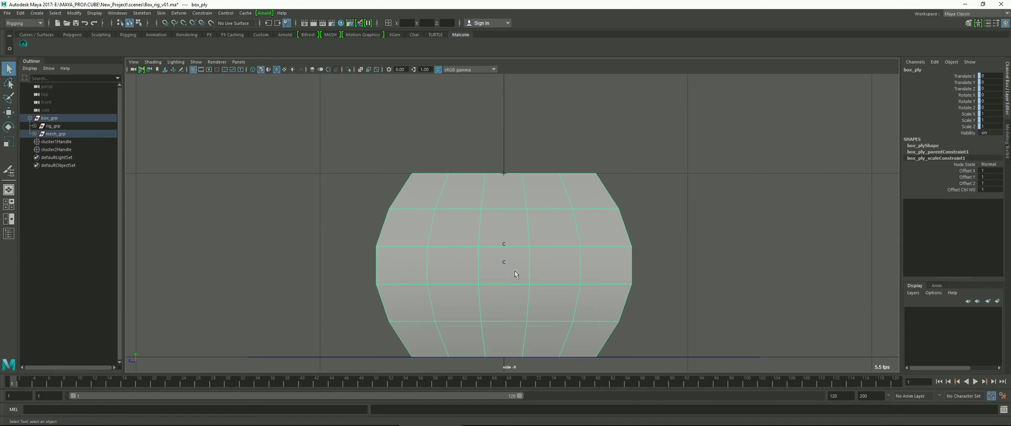
Select the middle cluster handle and test-scale it to about 0.631 in X and Z and 1.062 in Y
left_click_drag(492, 260, 532, 272)
left_click_drag(582, 228, 645, 286, "ctrl")
key("r")
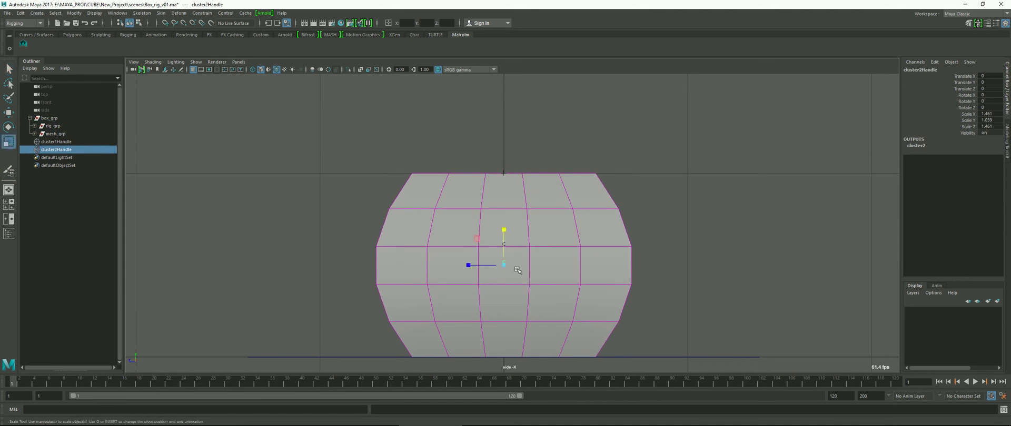
left_click_drag(504, 265, 385, 290)
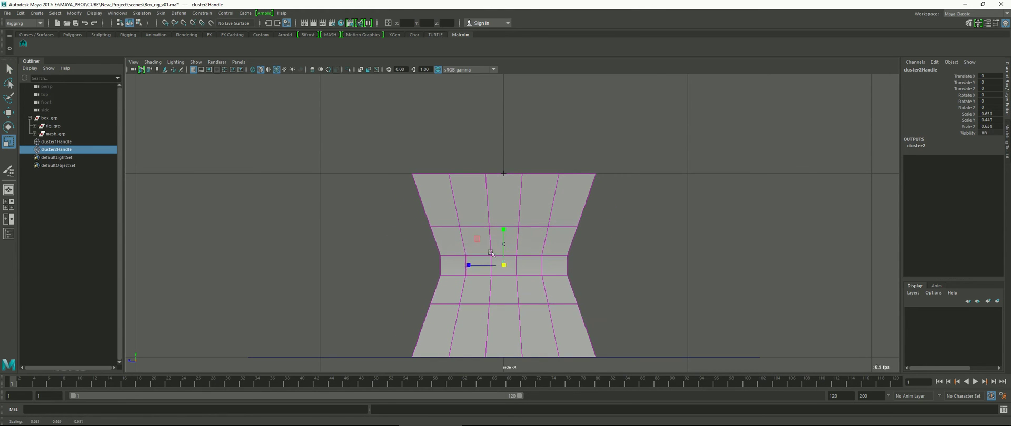
left_click_drag(504, 249, 503, 181)
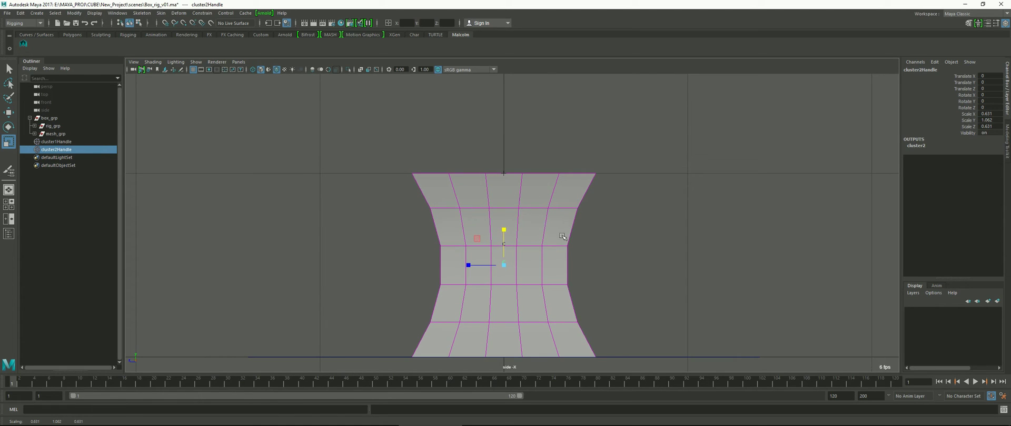
Set the middle cluster handle's Scale X, Y and Z to 1
left_click_drag(992, 126, 989, 114)
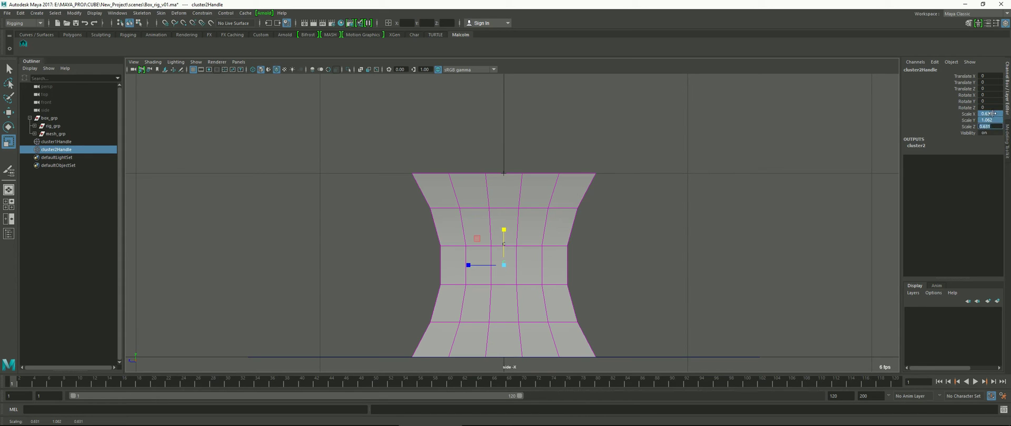
type("1")
key("Return")
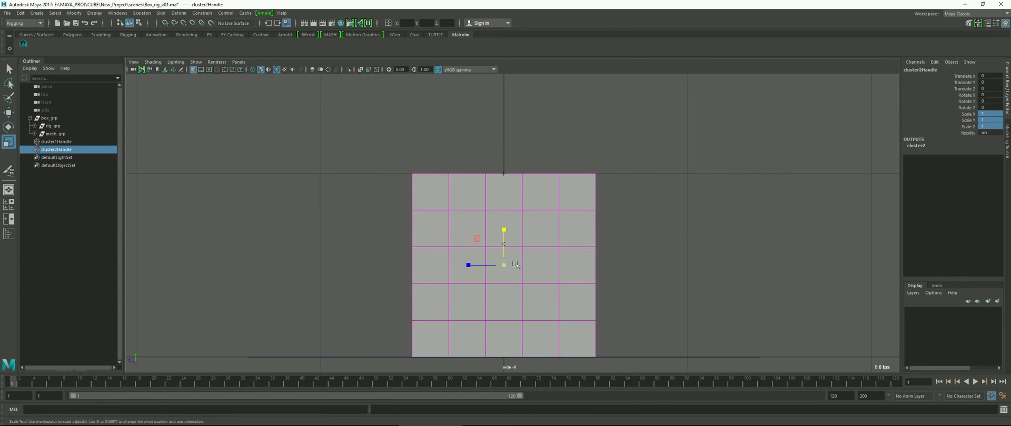
Turn on the selection handle display for the middle cluster, deselect it and reselect it by its handle
left_click(97, 14)
mouse_move(116, 106)
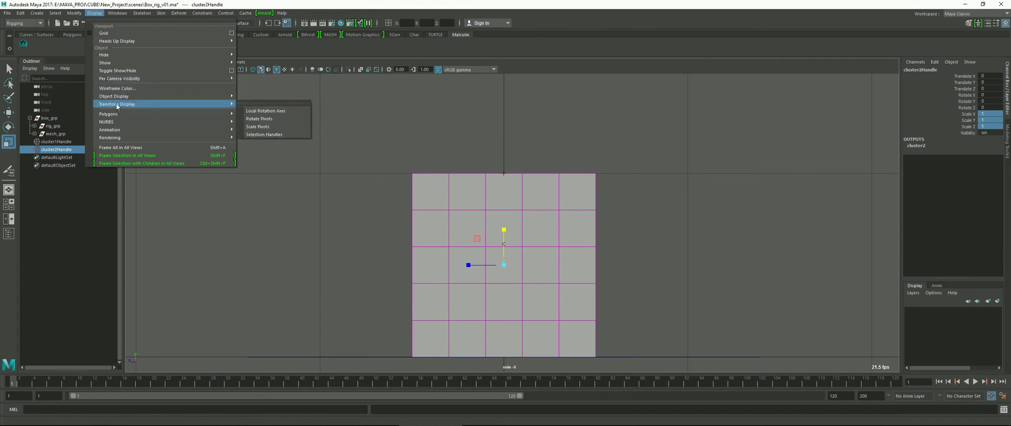
left_click(270, 135)
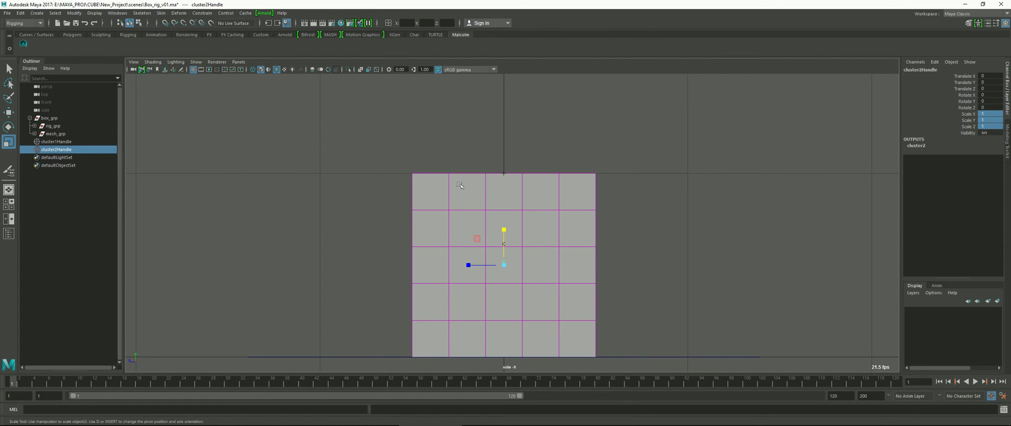
left_click(678, 234)
left_click(495, 260)
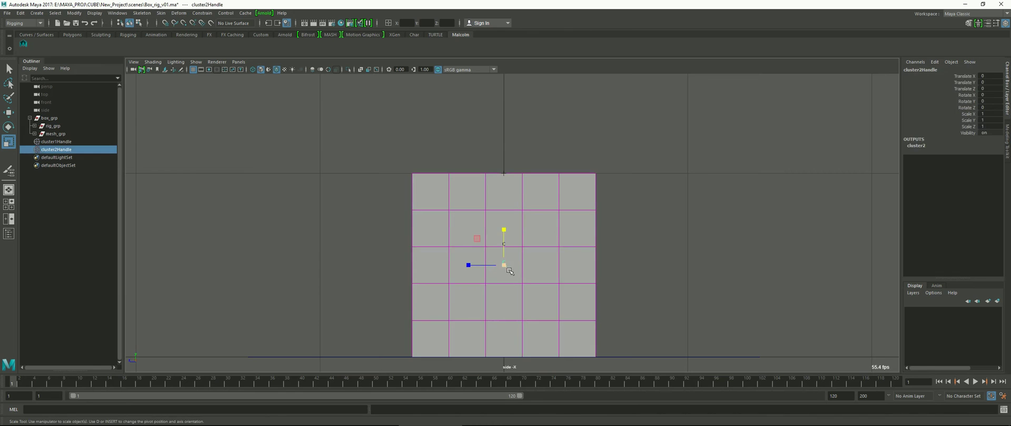
Test moving the middle cluster alone and together with the top cluster, undo each move and clear the selection
key("w")
left_click_drag(503, 265, 553, 264)
key("ctrl+z")
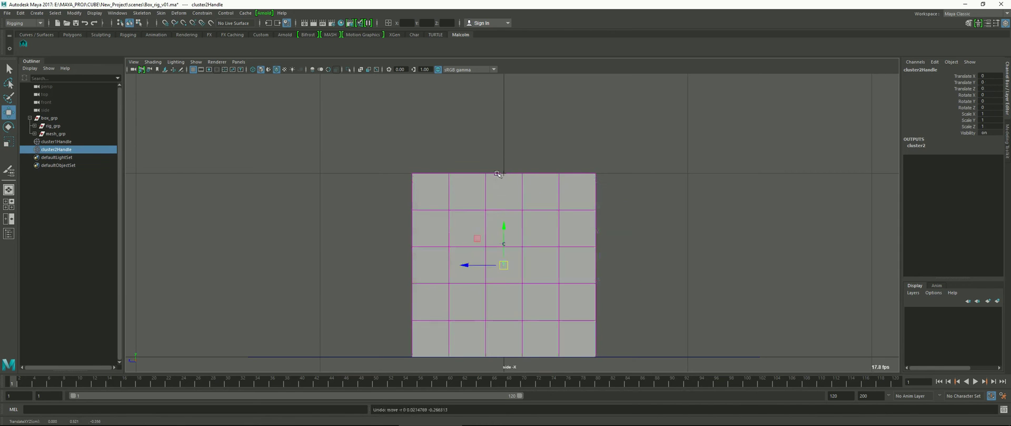
left_click(503, 174, "shift")
left_click_drag(503, 174, 470, 175)
key("ctrl+z")
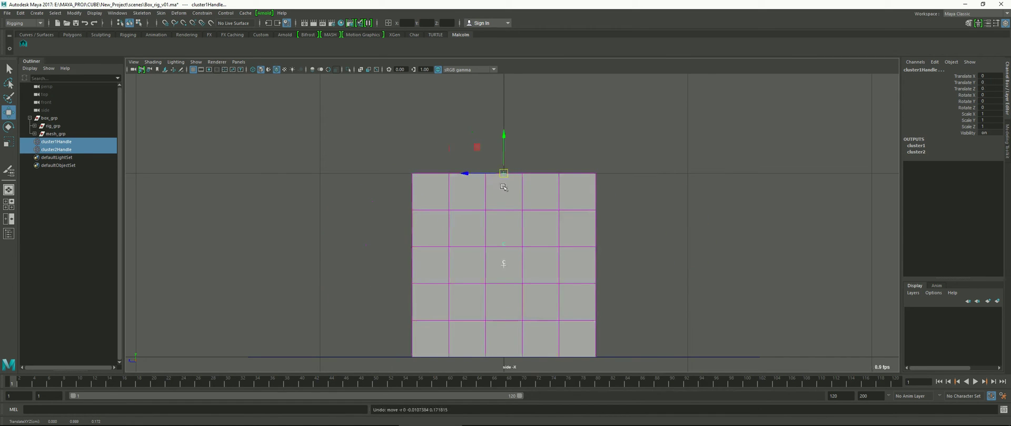
left_click(656, 189)
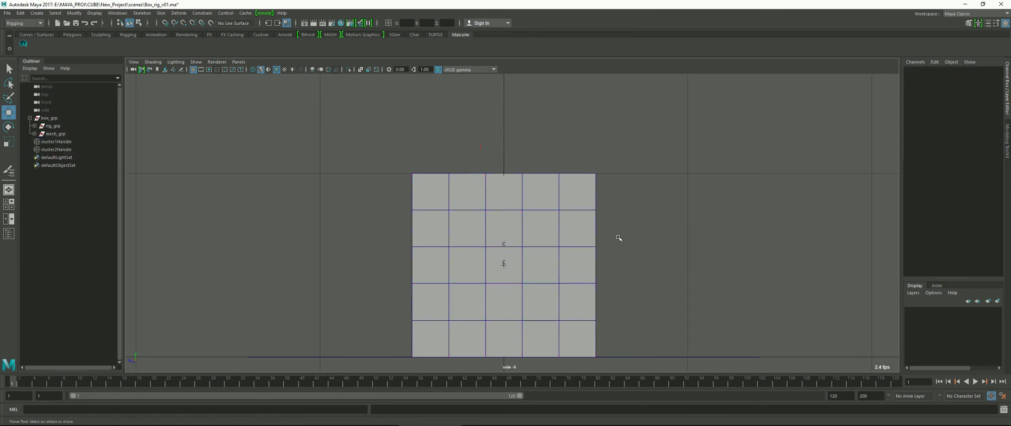
Select the box's vertices on every row except the top one and create a cluster from them
left_click(529, 311)
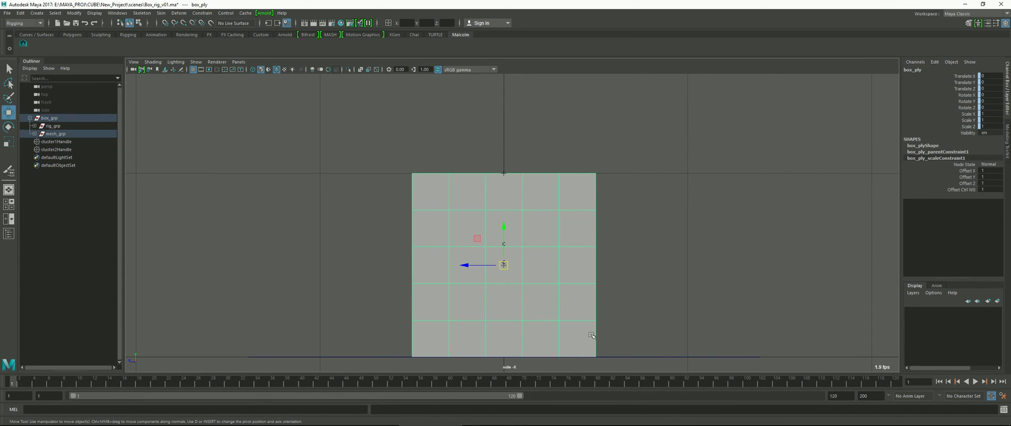
right_click_drag(534, 190, 483, 194)
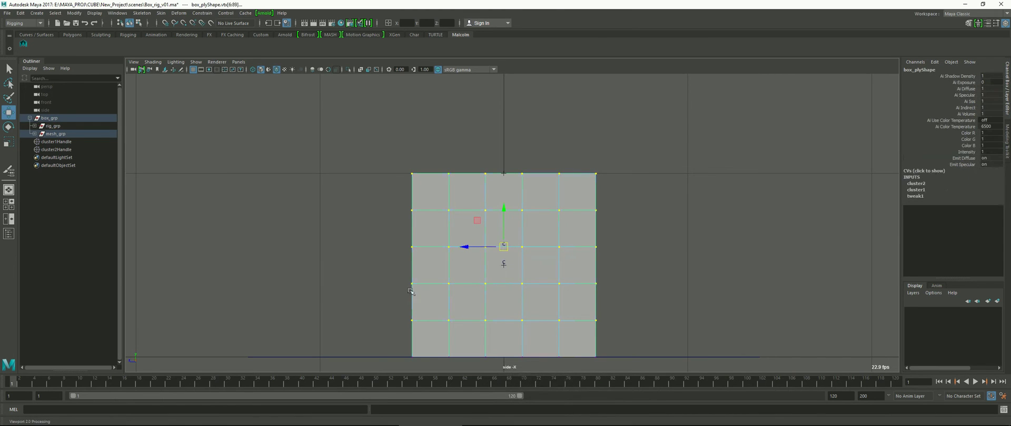
left_click_drag(389, 277, 663, 366)
left_click_drag(379, 206, 660, 257, "shift")
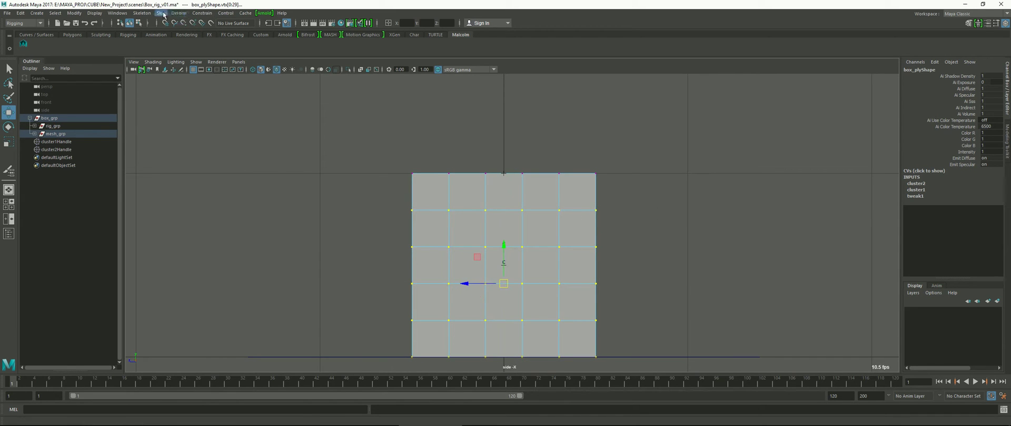
left_click(178, 13)
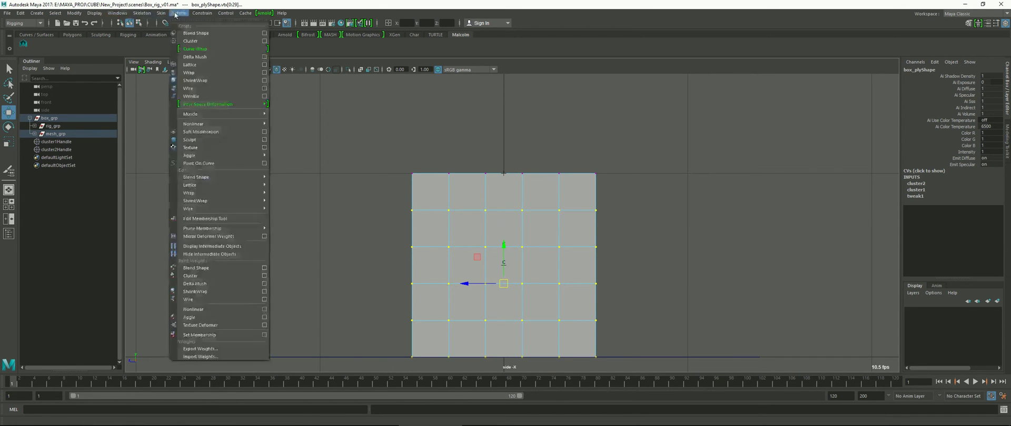
left_click(196, 40)
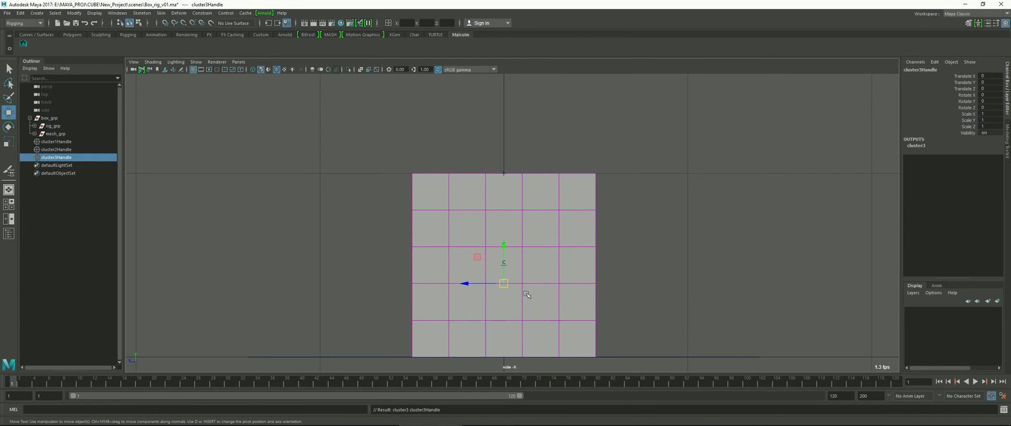
Move the third cluster's pivot down to the centre of the box's base, snapped to the grid
middle_click_drag(534, 344, 529, 308, "alt")
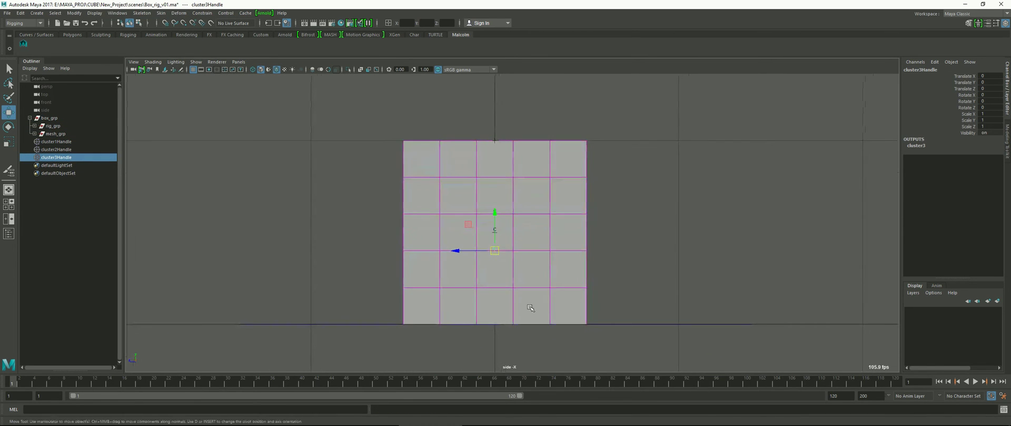
key("d")
key("x")
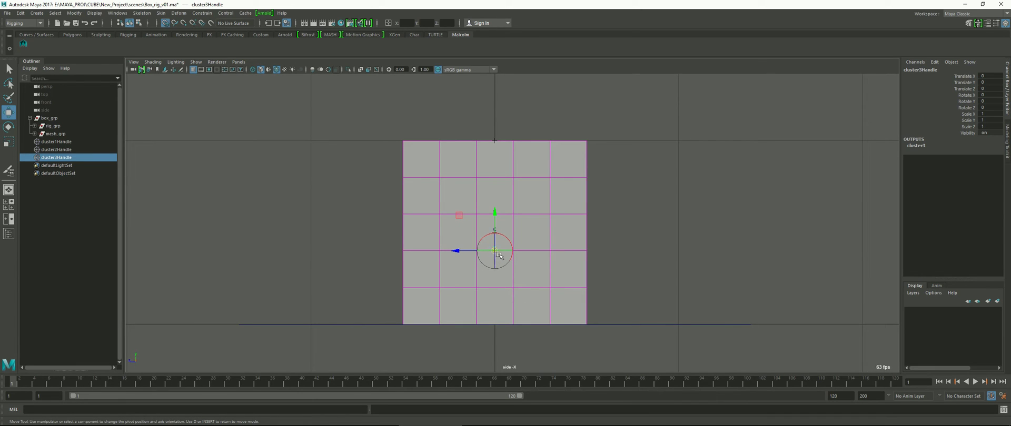
left_click_drag(498, 255, 496, 269)
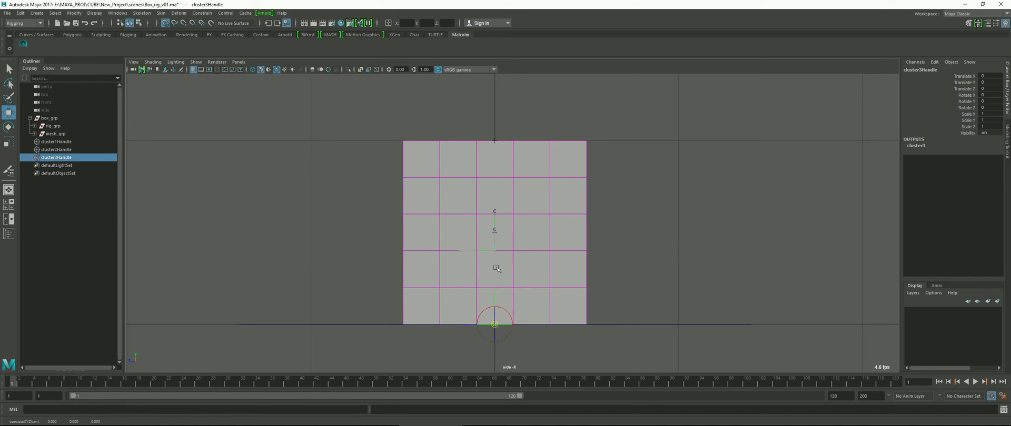
Test moving the third cluster away from the box's base centre and undo the move
key("x")
left_click_drag(494, 324, 581, 322)
key("ctrl+z")
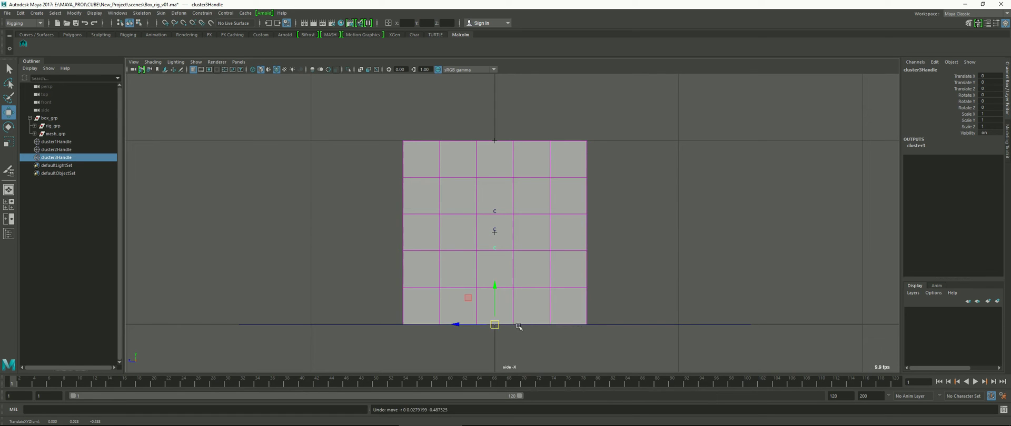
Scale the third cluster to about 1.175 in X and Z and 0.705 in Y to pose the box
key("r")
left_click_drag(494, 324, 530, 321)
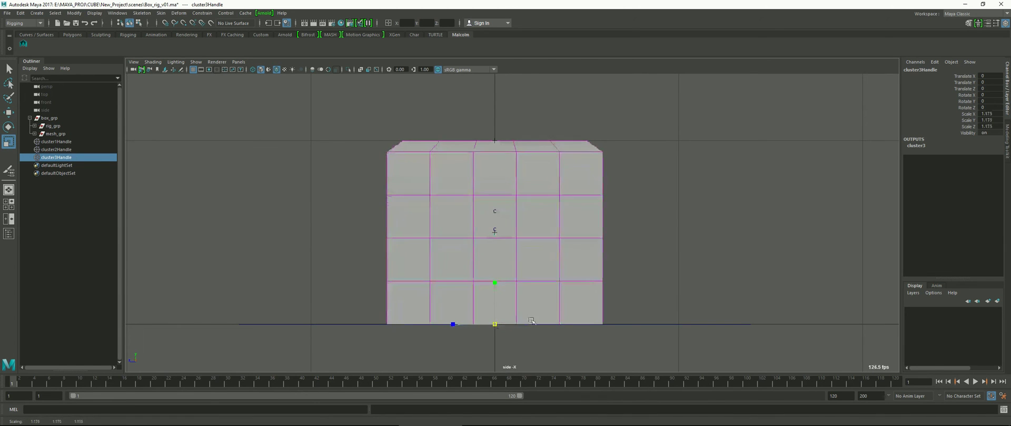
left_click_drag(499, 293, 496, 304)
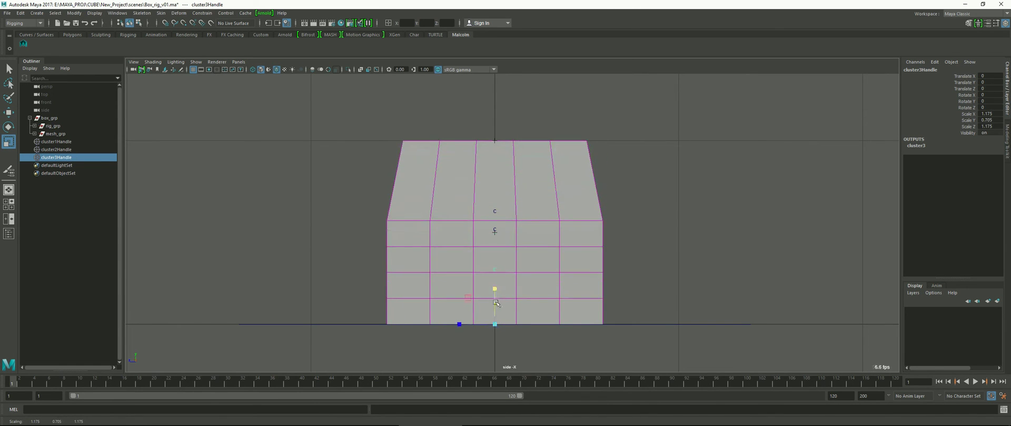
Open the box's cluster3 weights for painting and flood them several times with the Smooth operation
left_click(582, 289)
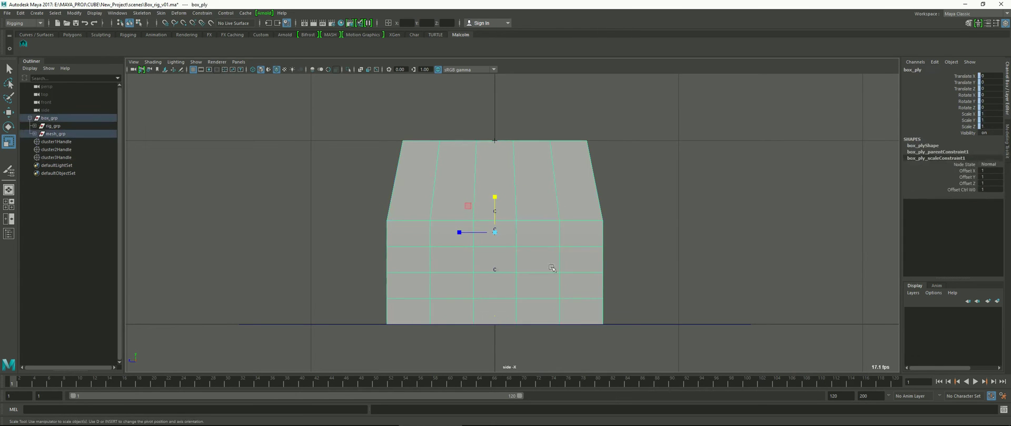
right_click(577, 258)
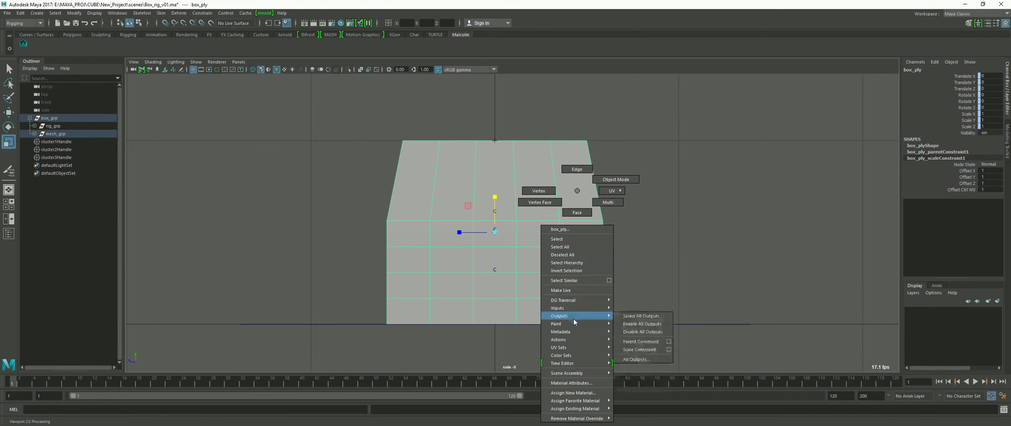
mouse_move(573, 323)
mouse_move(632, 347)
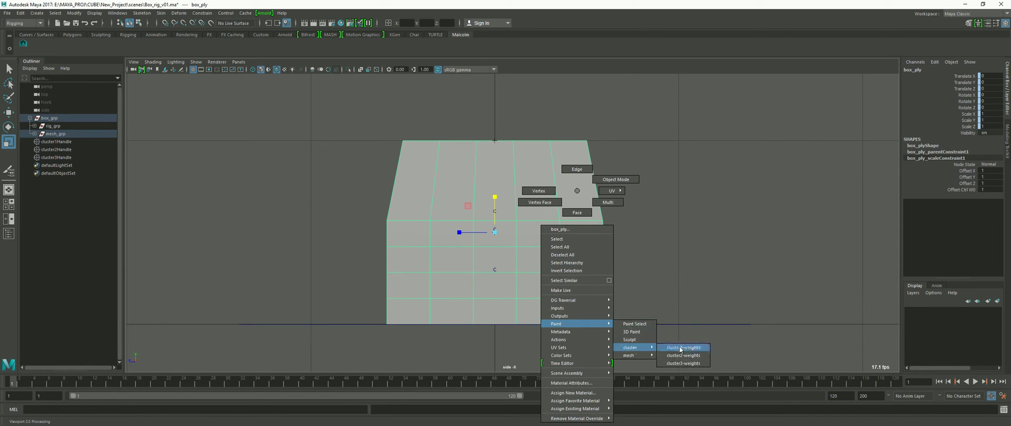
left_click(686, 362)
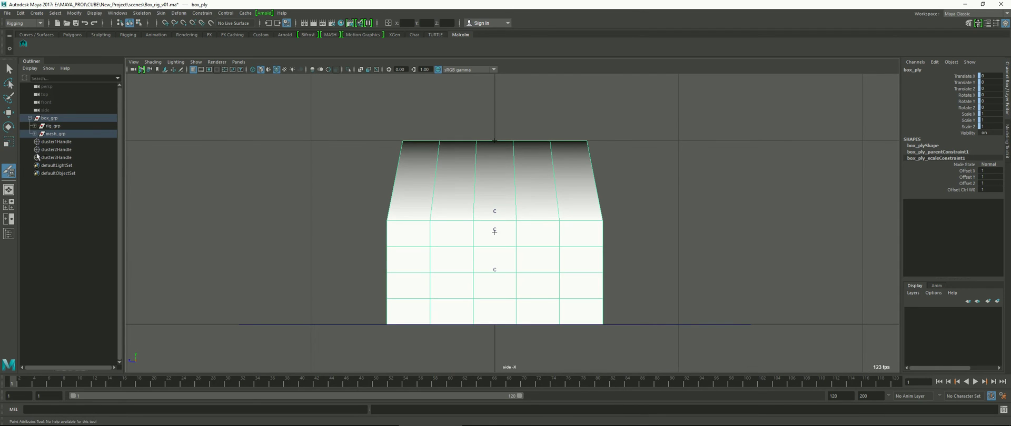
double_click(8, 171)
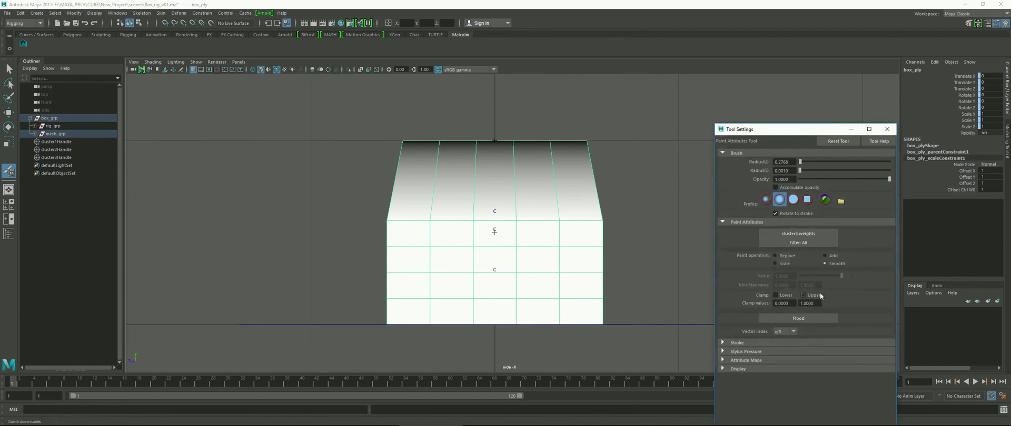
left_click(809, 318)
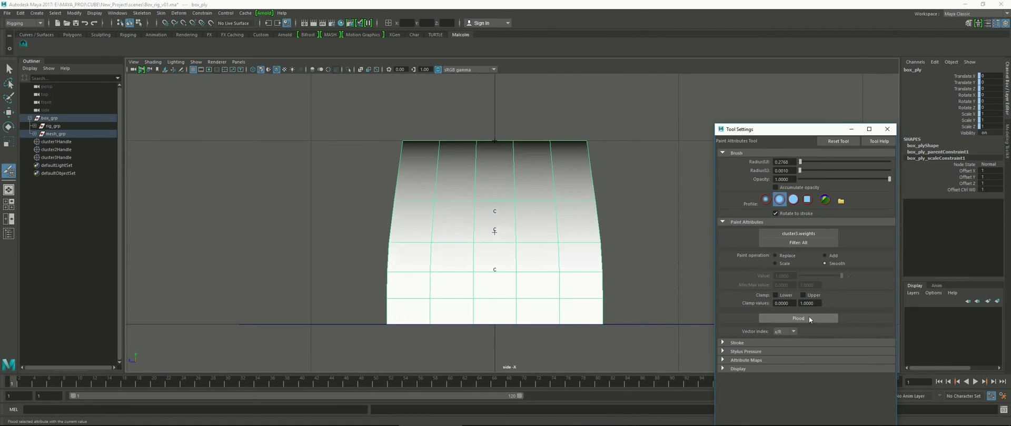
left_click(809, 318)
left_click(809, 319)
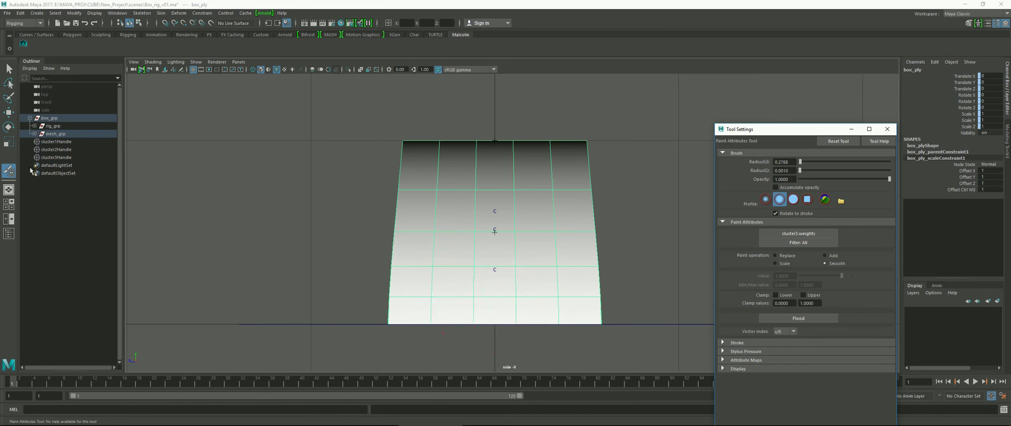
Select the box's bottom row of vertices and repeatedly flood their cluster3 weights with Replace at value 0 and opacity 0.0667
left_click(9, 68)
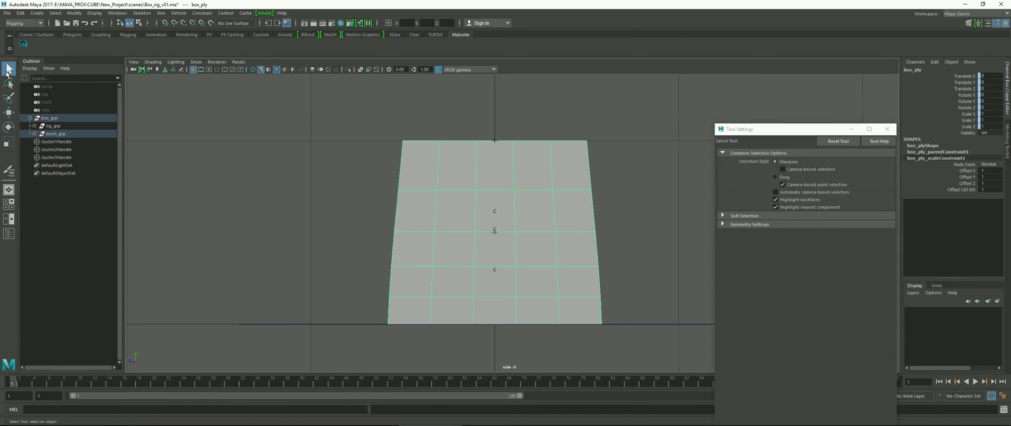
right_click_drag(466, 308, 426, 194)
left_click_drag(355, 312, 637, 331)
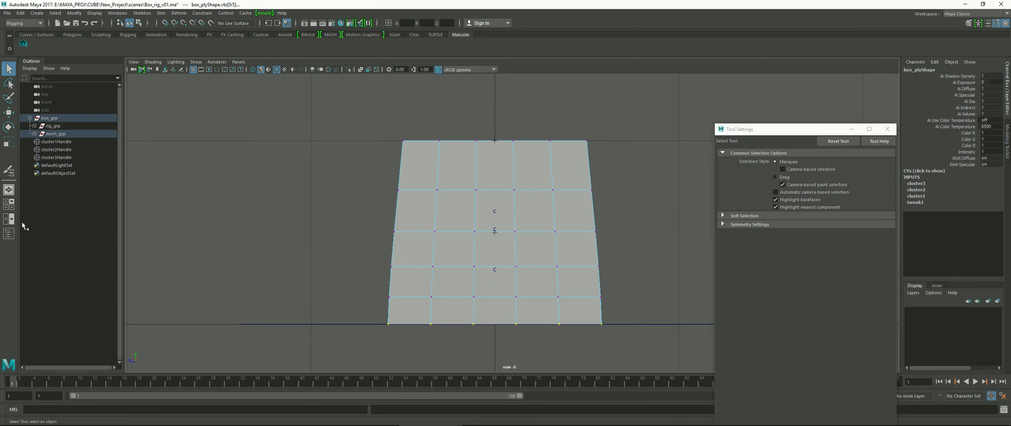
left_click(8, 171)
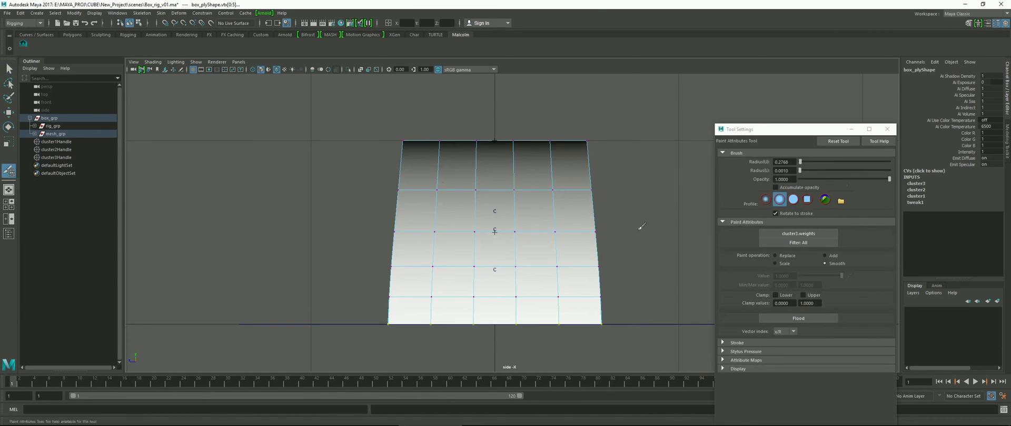
left_click(785, 256)
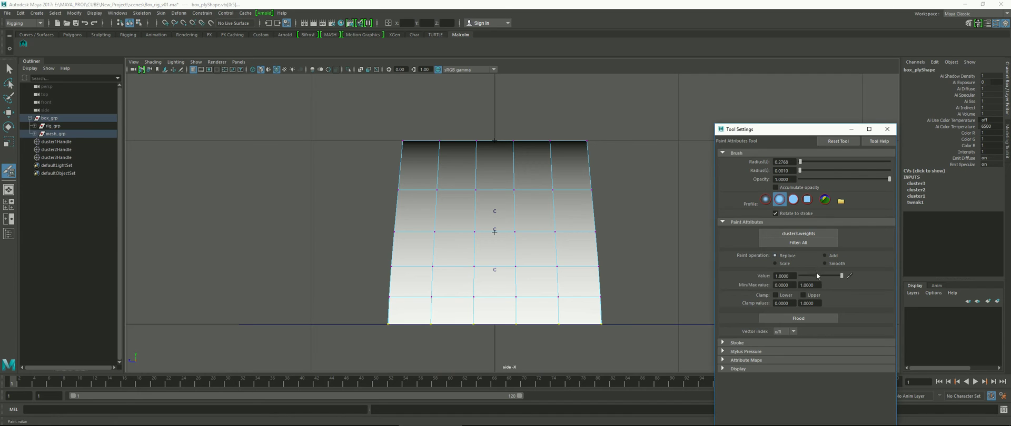
left_click_drag(819, 276, 788, 278)
left_click(819, 318)
left_click(819, 318)
left_click(819, 318)
left_click(819, 318)
left_click(819, 316)
left_click(819, 317)
left_click(819, 317)
left_click(819, 317)
left_click(819, 317)
left_click(819, 317)
left_click(819, 317)
left_click(819, 316)
left_click(820, 317)
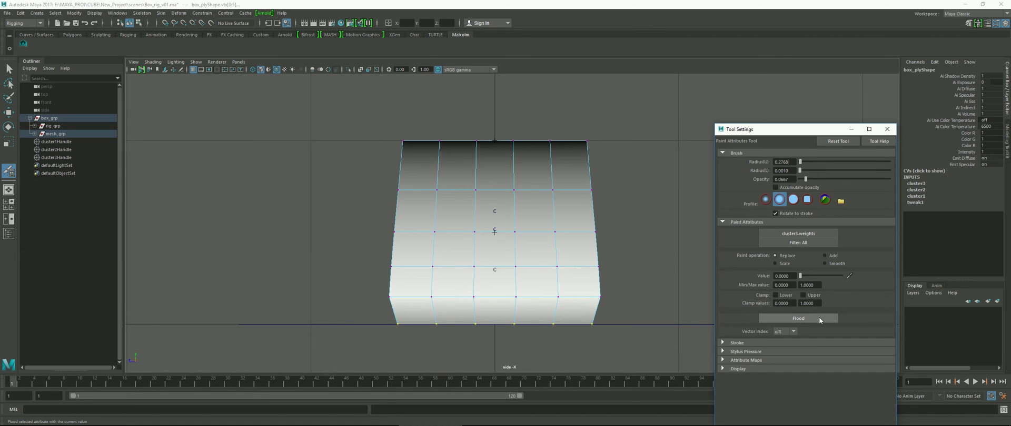
Select the second and third vertex rows from the top, try a Smooth flood, and flood them with Replace at value 0 four times
key("q")
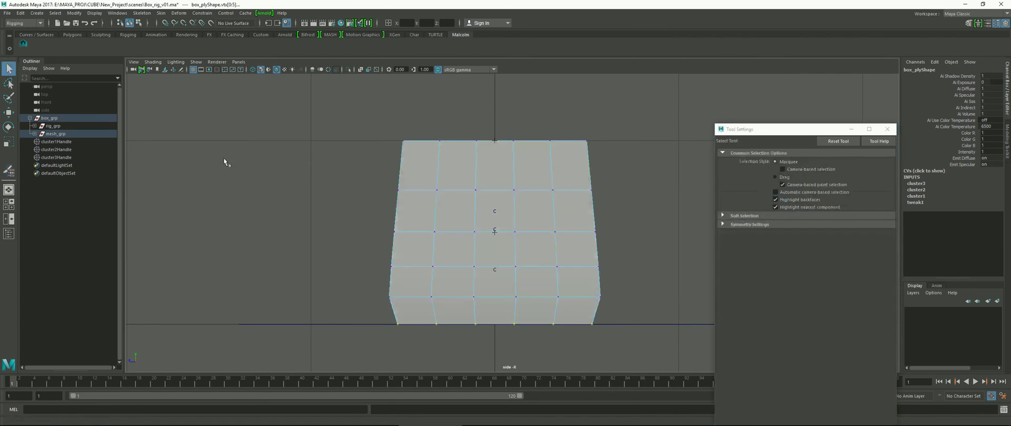
left_click_drag(362, 179, 631, 199)
left_click_drag(632, 230, 542, 223)
left_click_drag(378, 230, 380, 235, "shift")
left_click(8, 170)
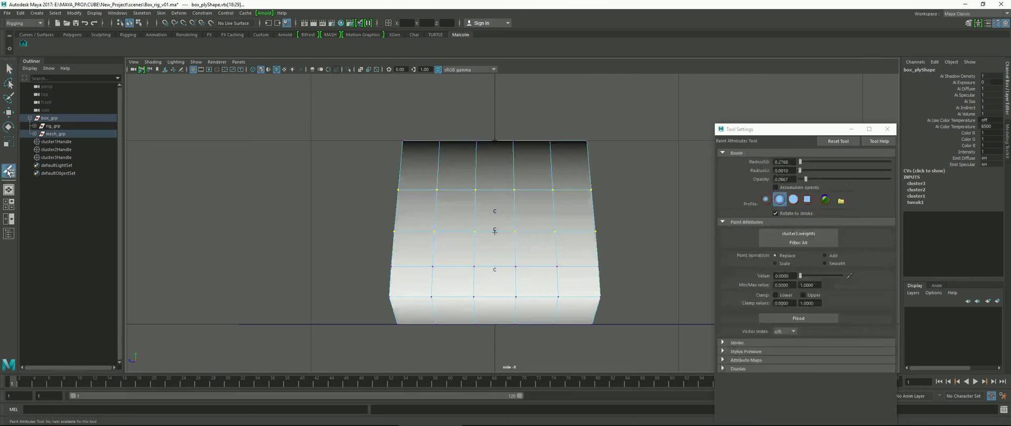
left_click(825, 264)
left_click(817, 319)
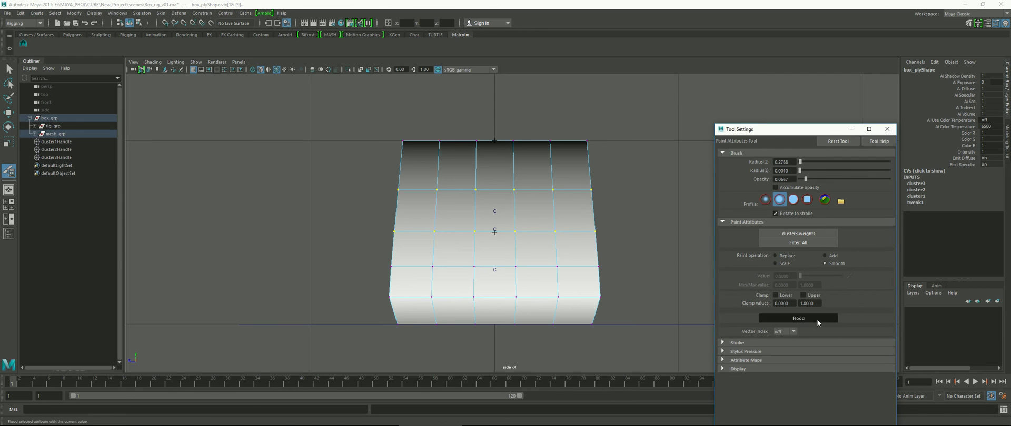
left_click(776, 255)
left_click(811, 318)
left_click(811, 318)
left_click(811, 318)
left_click(811, 318)
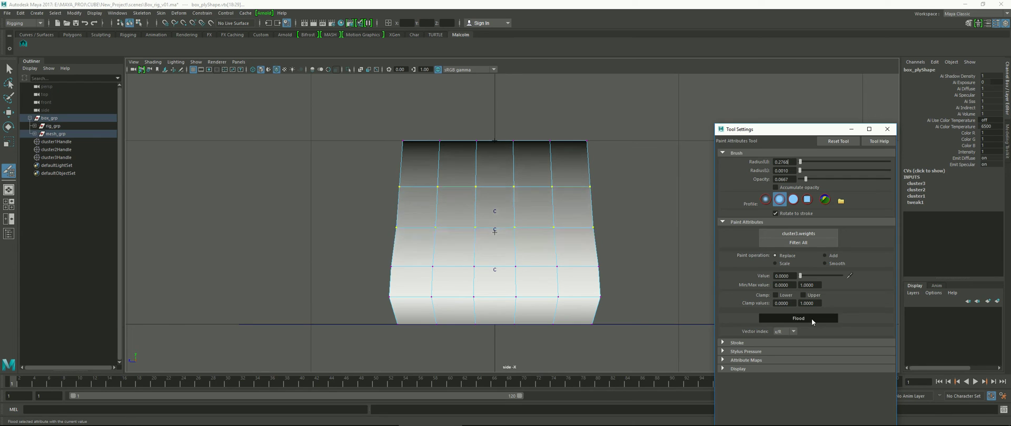
Keep only the third vertex row from the top selected, smooth-flood its weights twice and leave weight painting
left_click(9, 68)
left_click_drag(375, 172, 610, 192, "ctrl")
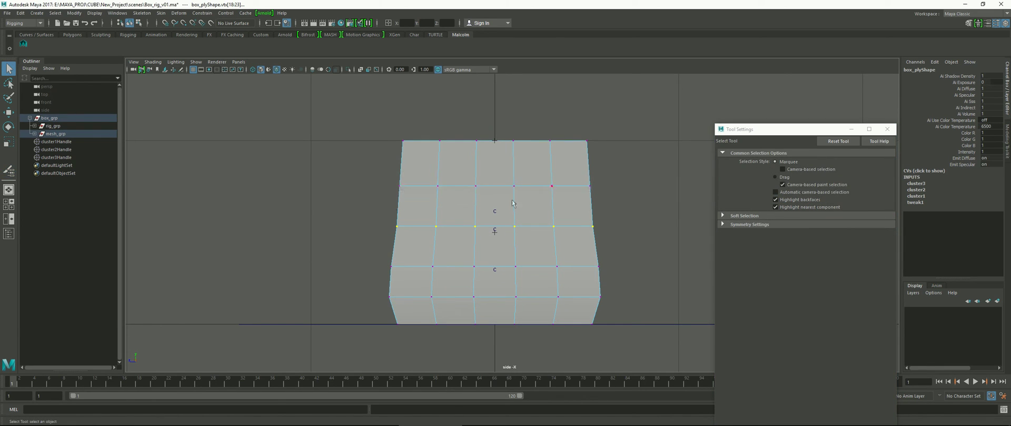
left_click(9, 170)
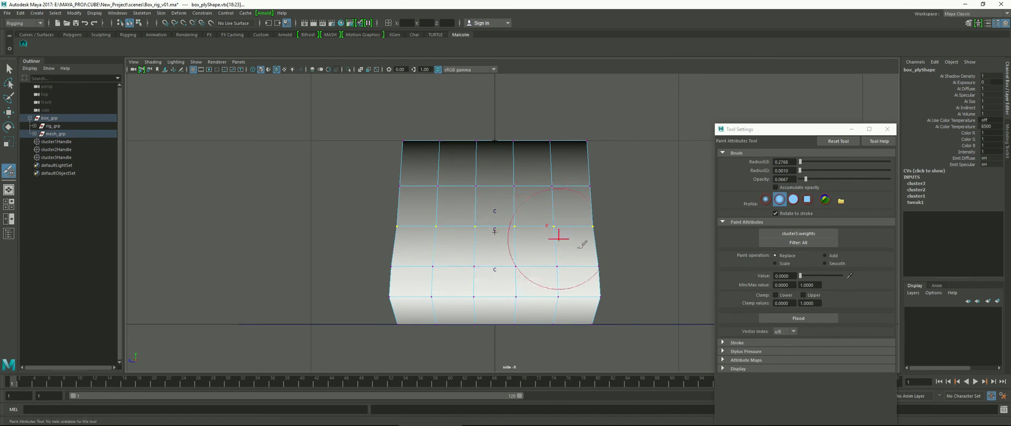
left_click(837, 264)
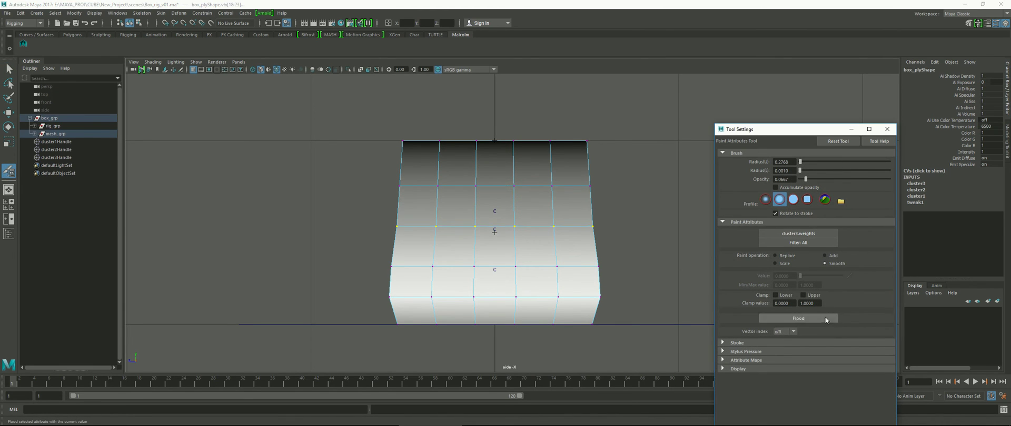
left_click(826, 319)
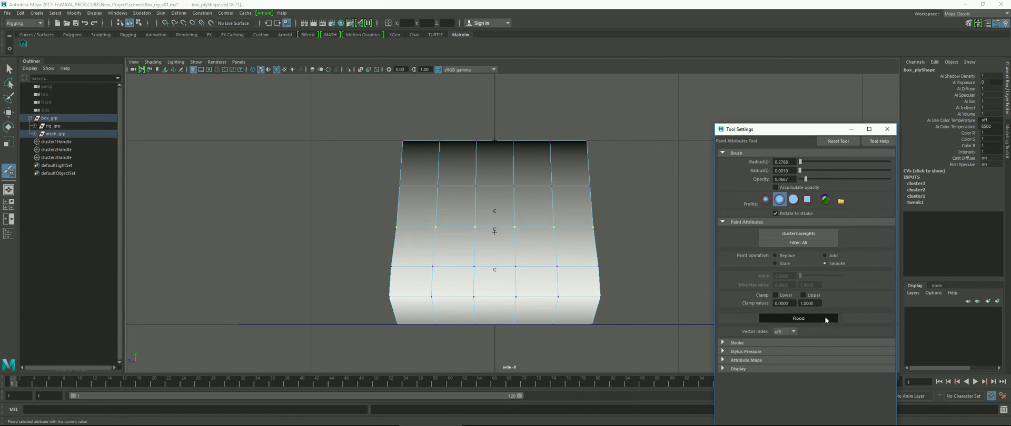
left_click(826, 319)
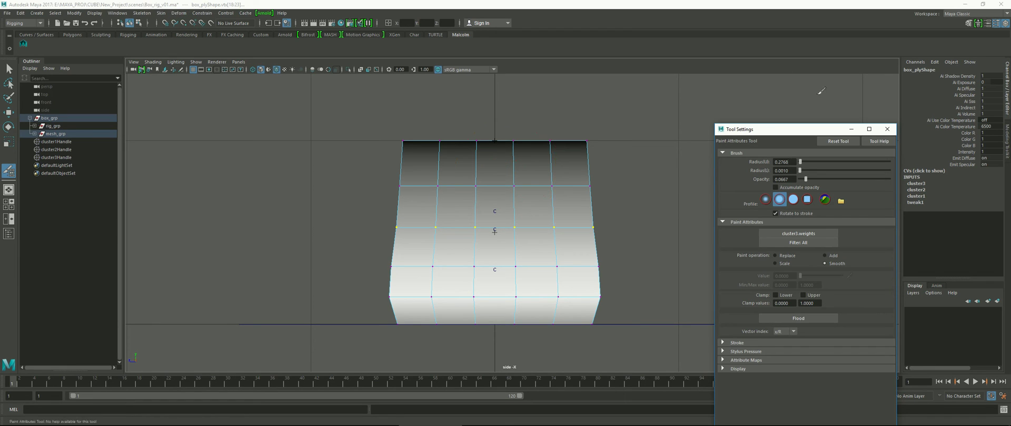
left_click(886, 129)
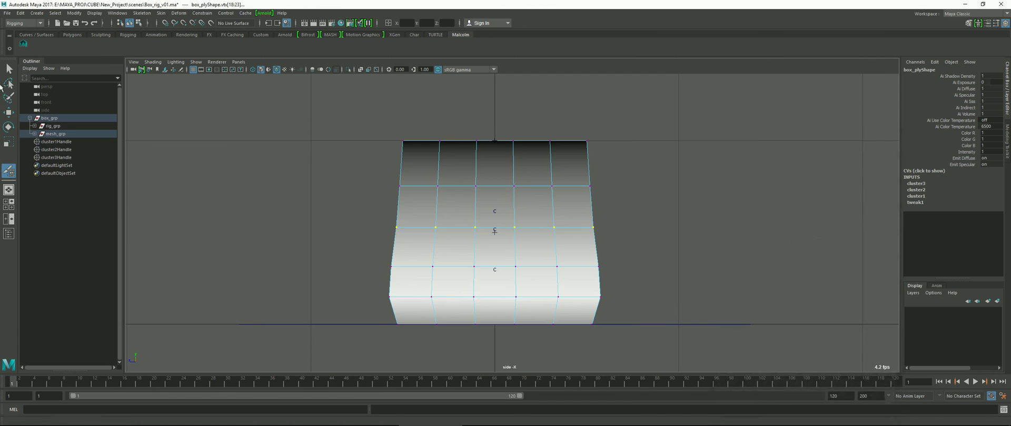
left_click(8, 69)
Return the box to object selection, select the third cluster and reset its X, Y and Z scale to 1
left_click(252, 164)
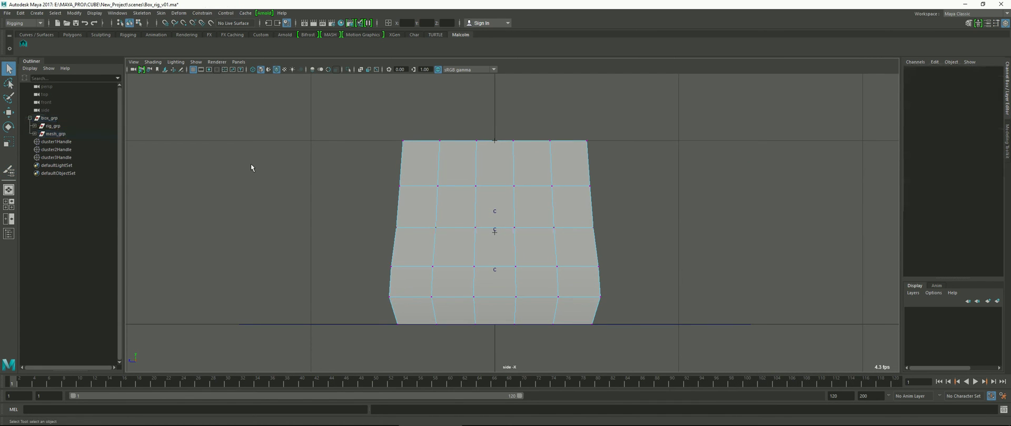
left_click(138, 25)
left_click(129, 23)
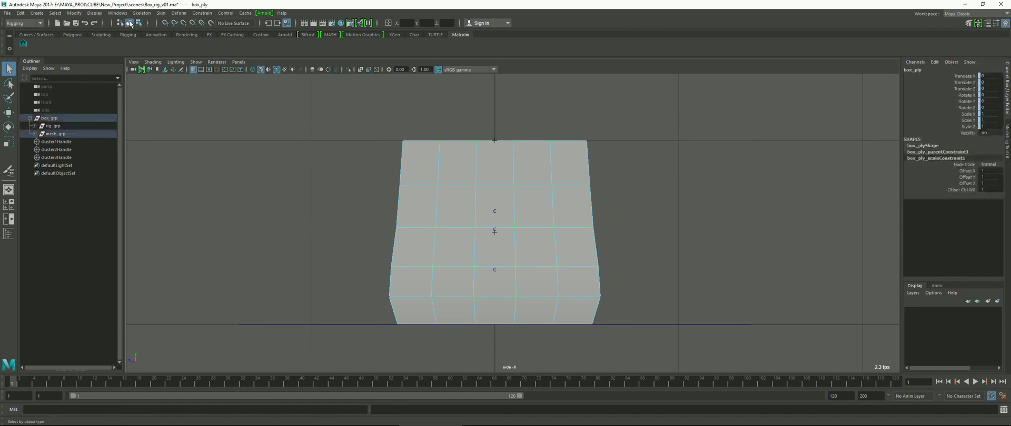
left_click(210, 122)
left_click(493, 266)
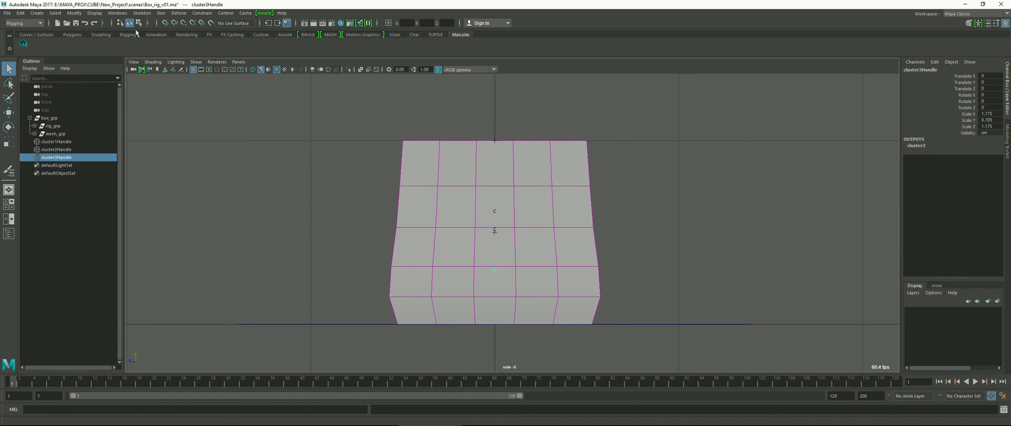
left_click_drag(988, 126, 992, 112)
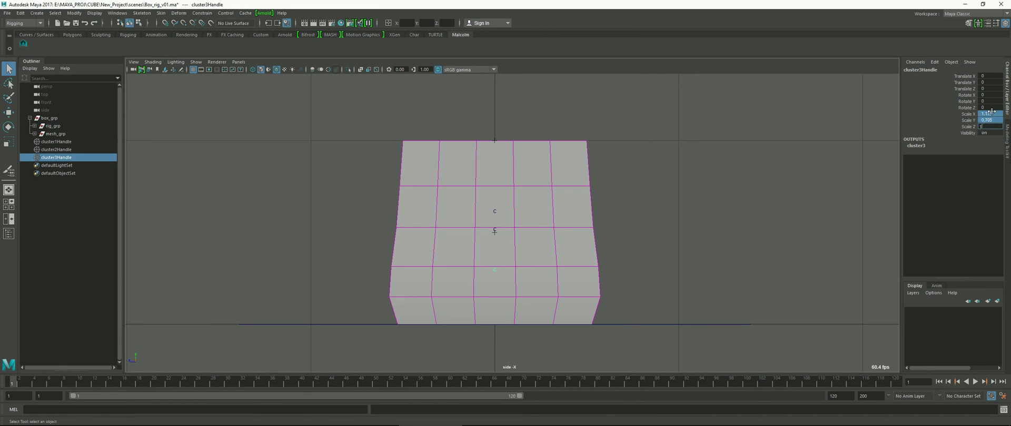
key("Return")
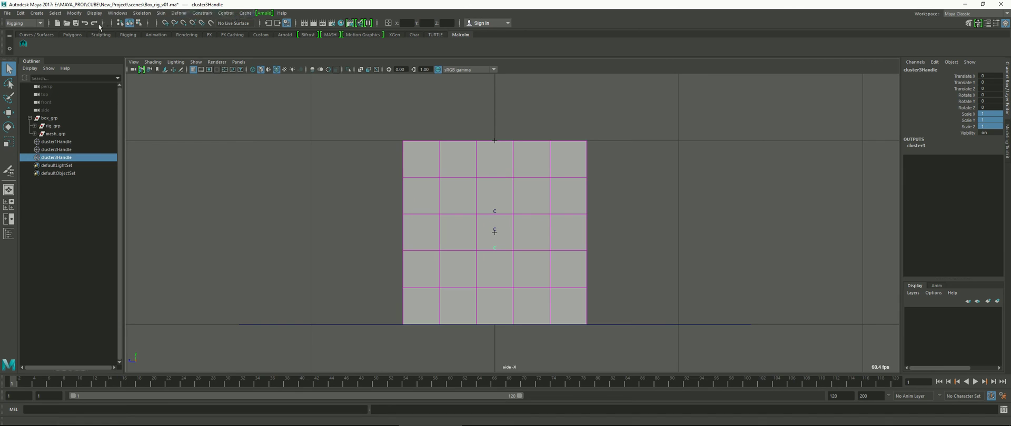
Turn on the selection handle display for the third cluster
key("w")
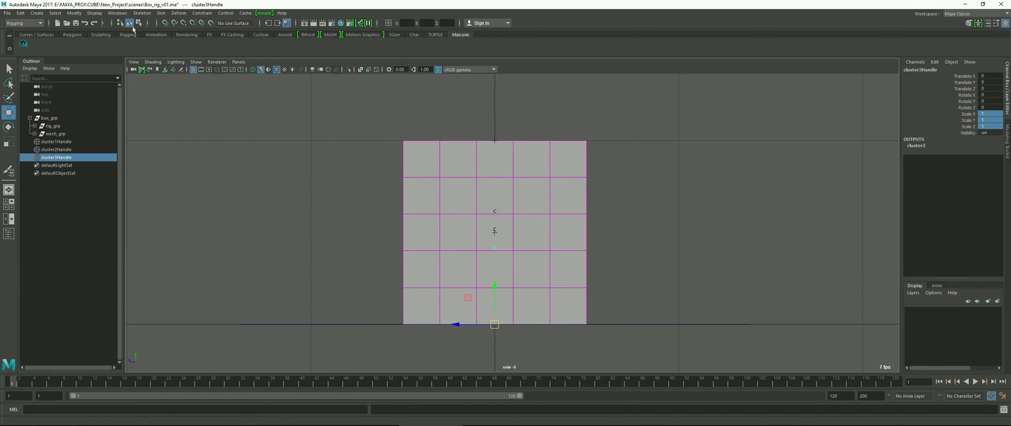
left_click(94, 13)
mouse_move(169, 105)
left_click(264, 134)
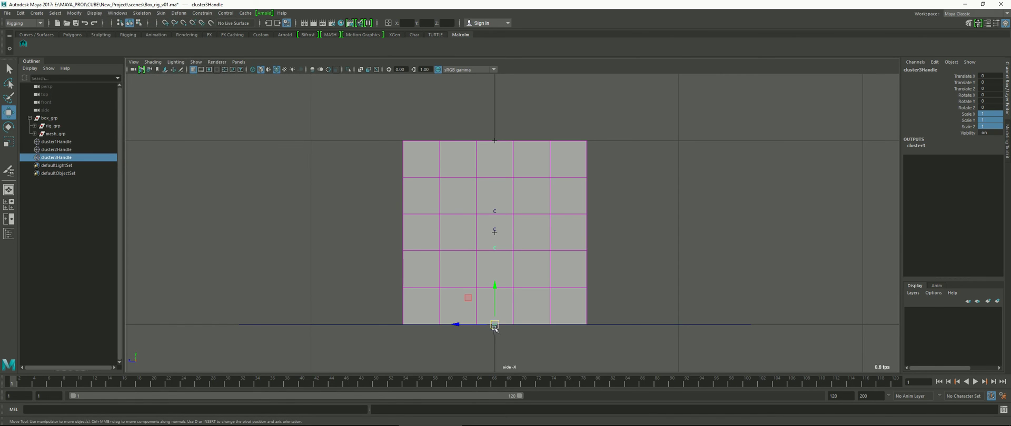
Scale the third cluster to about 1.265 in X and Z and 0.618 in Y, and inspect the deformation in perspective
key("r")
left_click_drag(495, 328, 547, 322)
left_click_drag(495, 283, 519, 312)
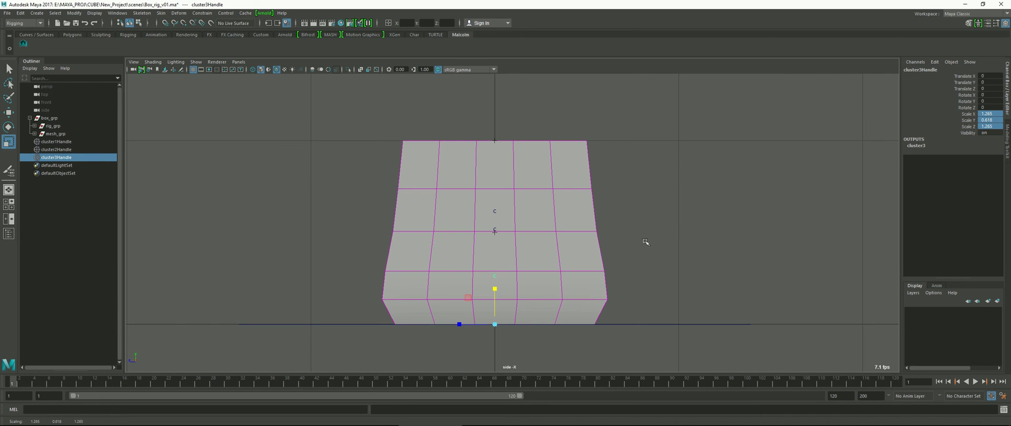
key("space")
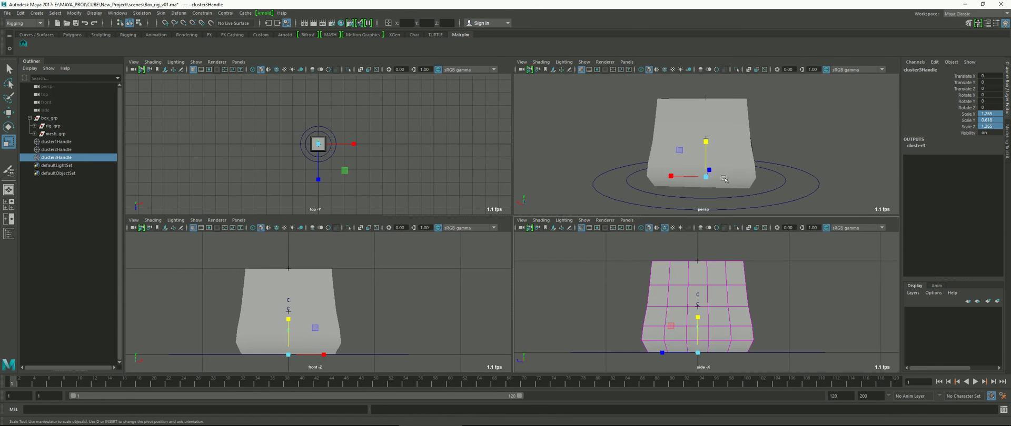
key("space")
left_click_drag(617, 188, 663, 192, "alt")
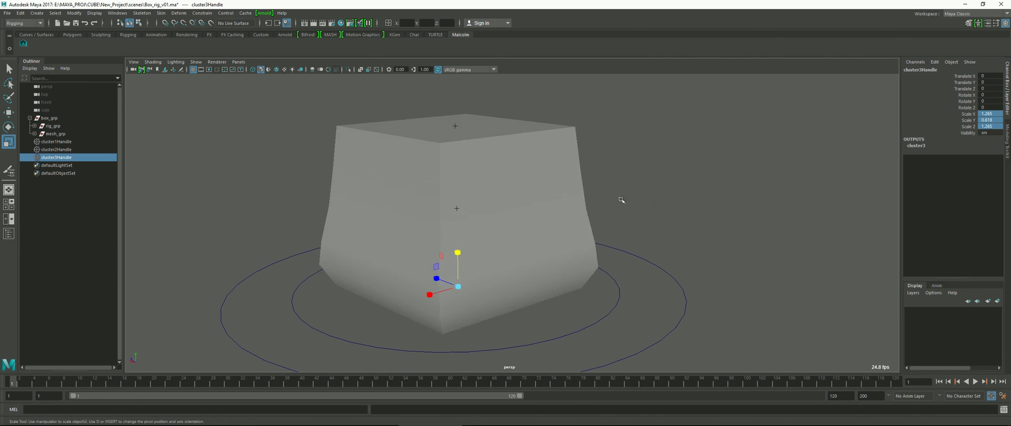
Turn on smooth mesh preview for the box and inspect its rounded shape from the front
left_click(565, 165)
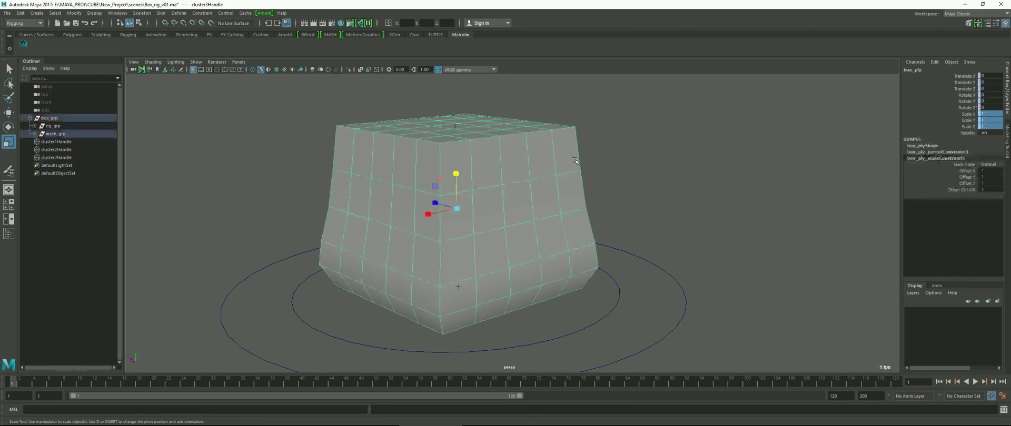
key("3")
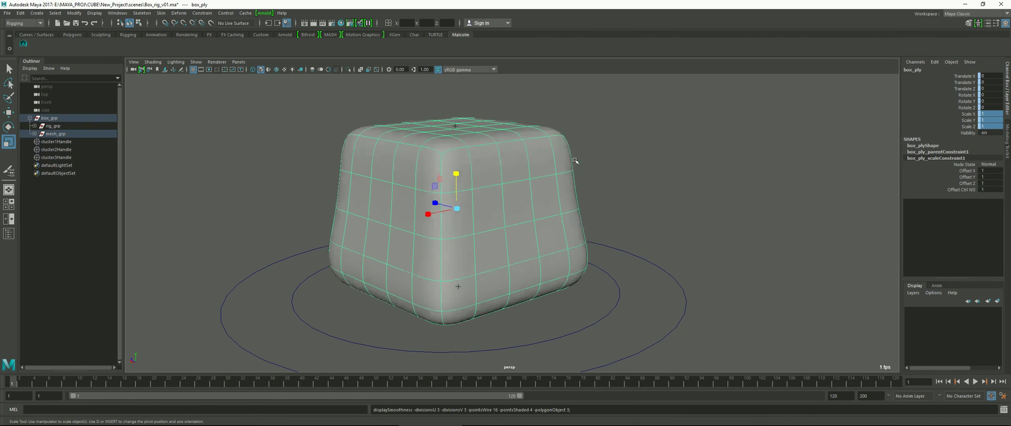
mouse_move(577, 163)
left_mouse_down("alt")
mouse_move(578, 174)
mouse_move(611, 165)
mouse_move(576, 157)
left_mouse_up("alt")
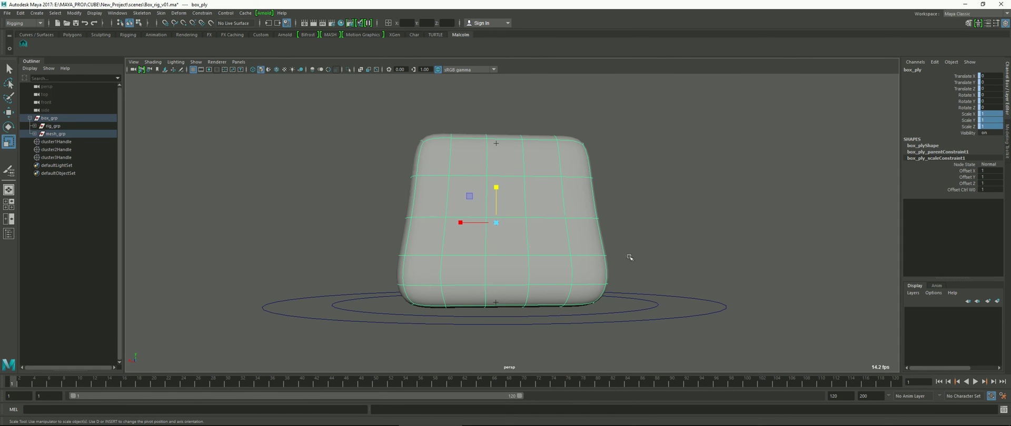
left_click_drag(627, 260, 552, 279, "alt")
Reset the third cluster's X, Y and Z scale to 1 and clear the selection
left_click(516, 307)
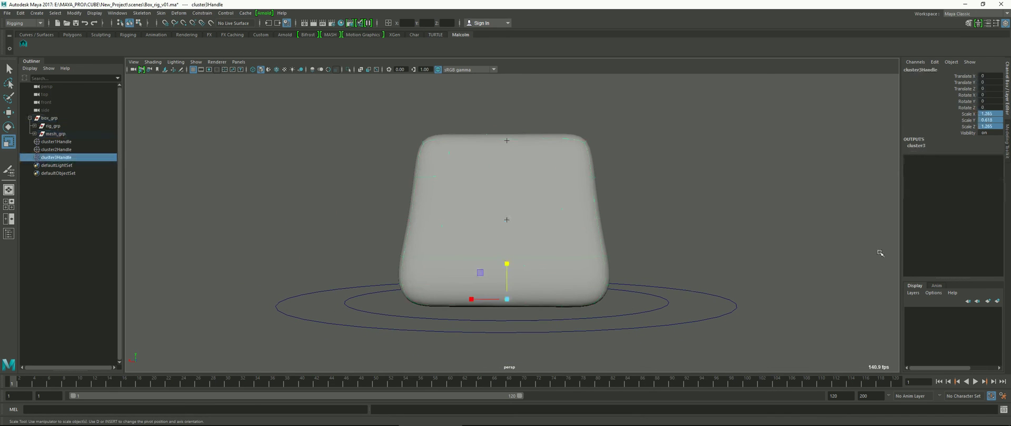
left_click_drag(992, 126, 991, 114)
key("Return")
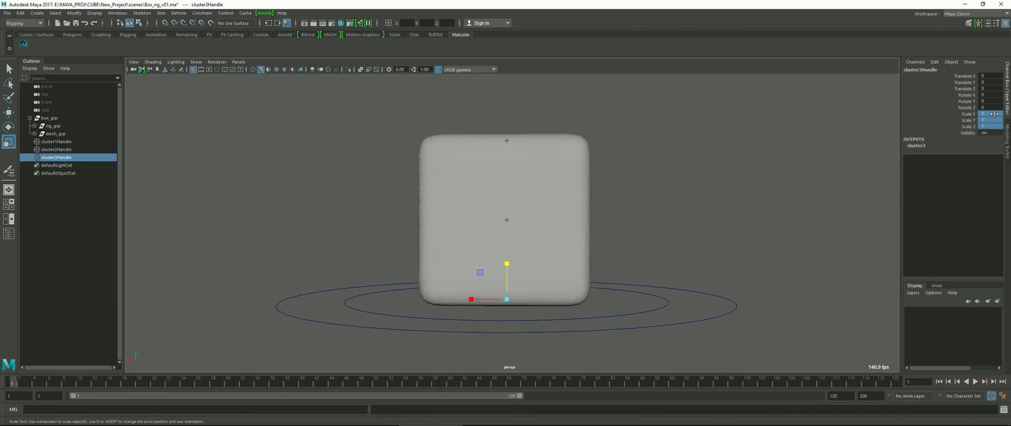
left_click(694, 126)
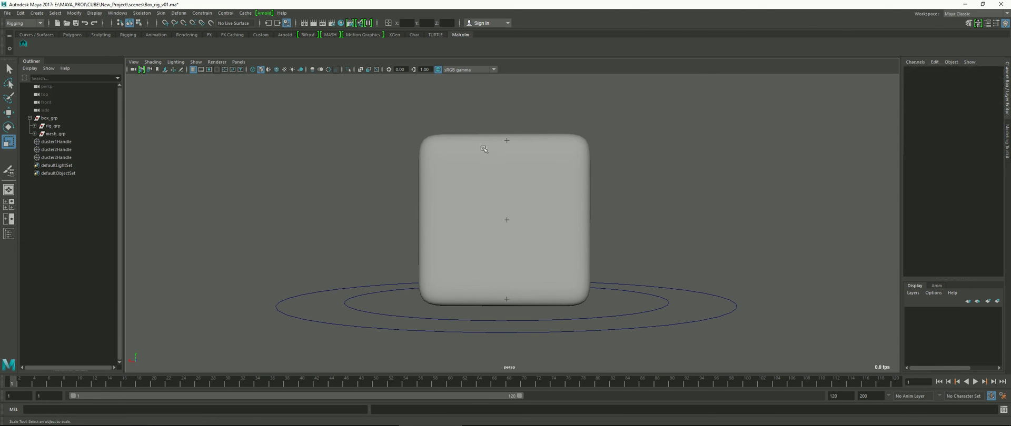
Test the top cluster by moving it to about -0.529 in X and rotating it about 63 degrees around Z
left_click(510, 145)
key("w")
left_click_drag(511, 145, 579, 182)
key("e")
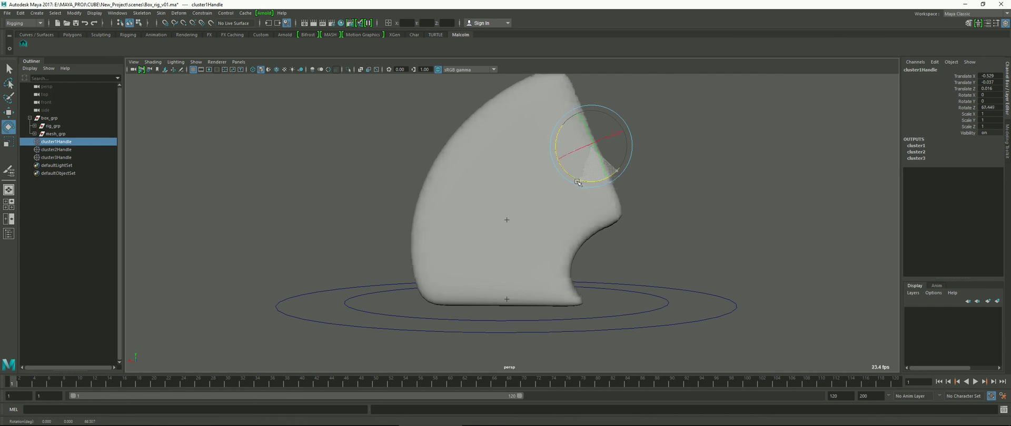
Test scaling the middle and bottom clusters and inspect the deformation in perspective
left_click(507, 220)
key("r")
left_click_drag(508, 220, 480, 221)
mouse_move(504, 184)
left_mouse_down()
mouse_move(509, 153)
mouse_move(508, 171)
left_mouse_up()
left_click_drag(618, 186, 551, 274, "alt")
left_click_drag(486, 302, 514, 276, "alt")
left_click(485, 298)
left_click_drag(586, 286, 606, 279)
Reset all three clusters to scale 1 and zero translation and rotation, then clear the selection
left_click_drag(514, 112, 679, 316)
left_click_drag(980, 130, 989, 113)
type("1")
key("Return")
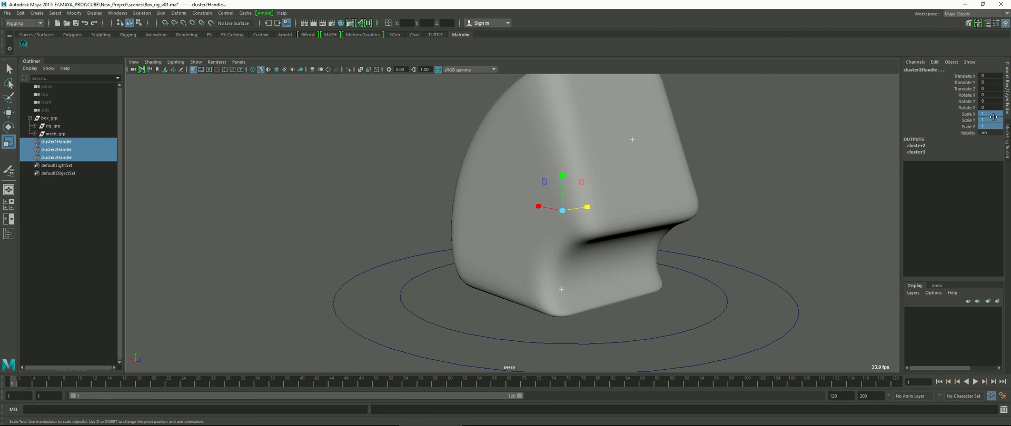
left_click_drag(994, 108, 993, 78)
key("Return")
left_click(797, 186)
left_click_drag(797, 186, 727, 224, "alt")
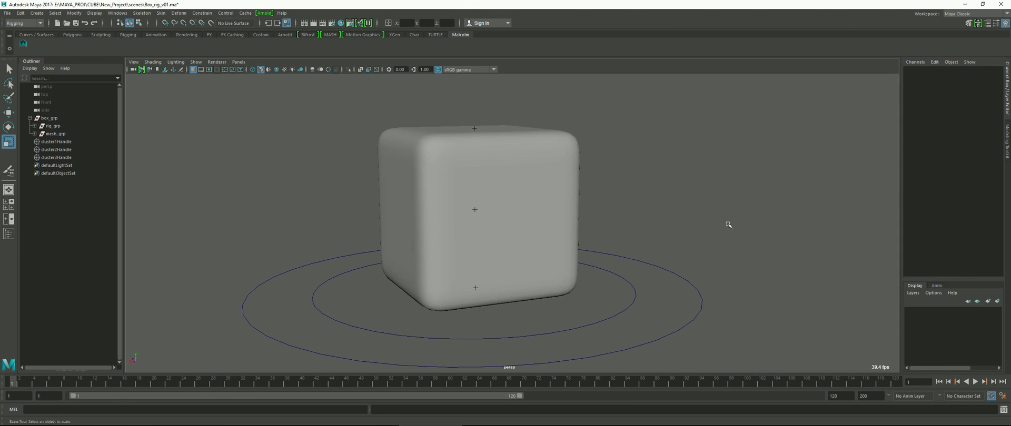
Rename the cluster at the top of the box as top_cls
left_click_drag(435, 123, 844, 129)
left_click(915, 71)
type("top_")
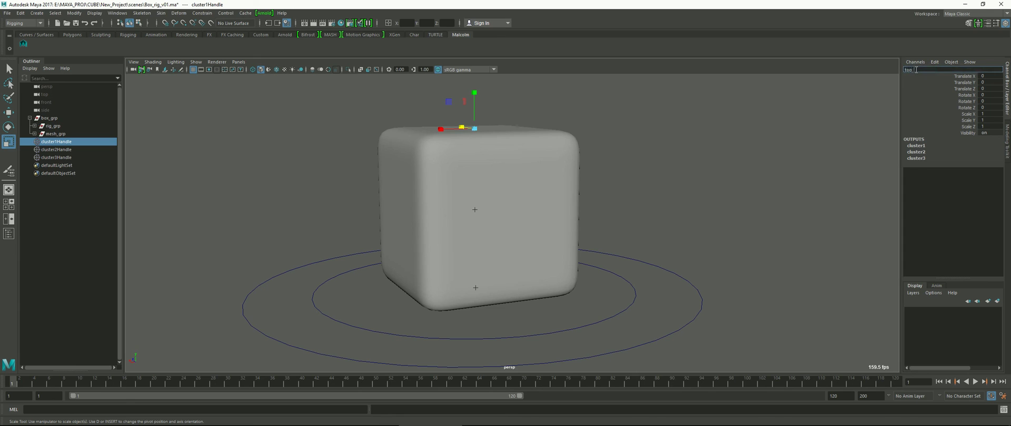
type("cls")
key("Return")
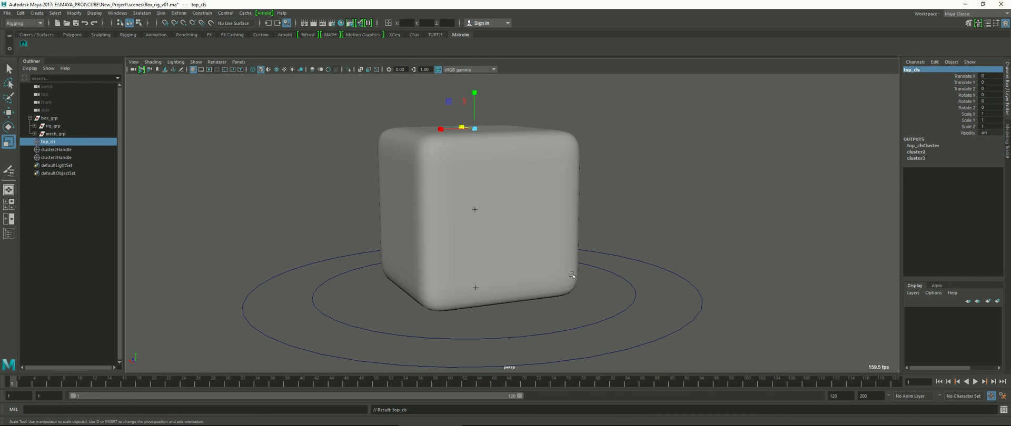
Rename the cluster at the middle of the box as mid_cls
left_click(474, 205)
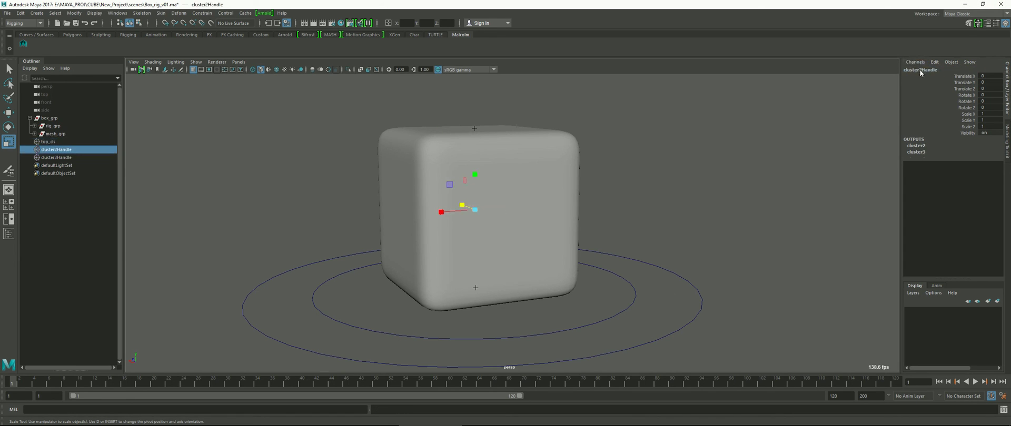
left_click_drag(918, 82, 916, 76)
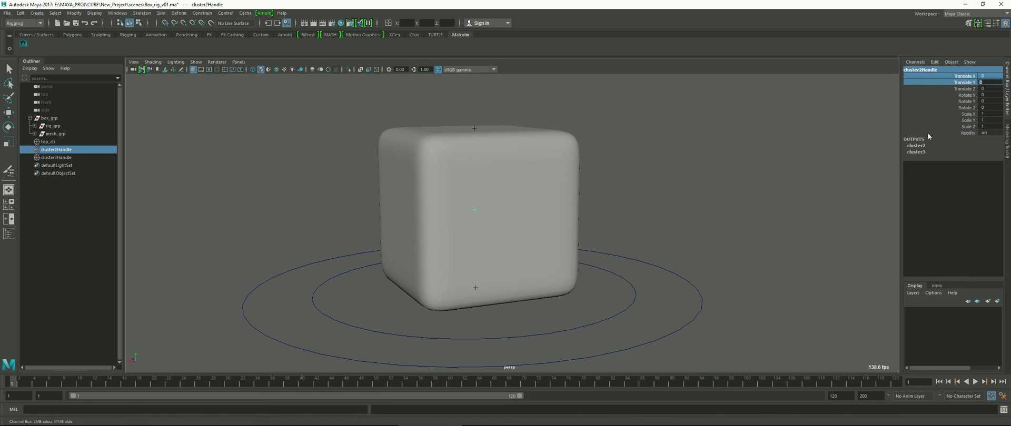
left_click(927, 132)
left_click(928, 70)
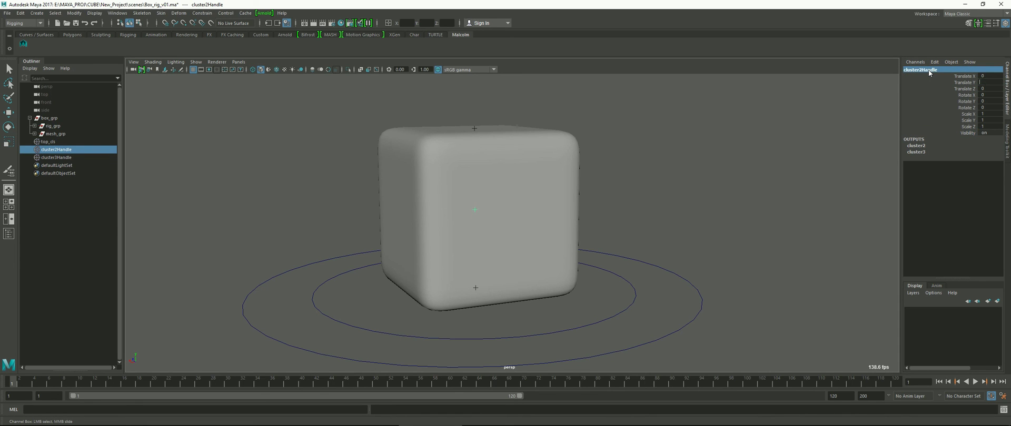
double_click(927, 70)
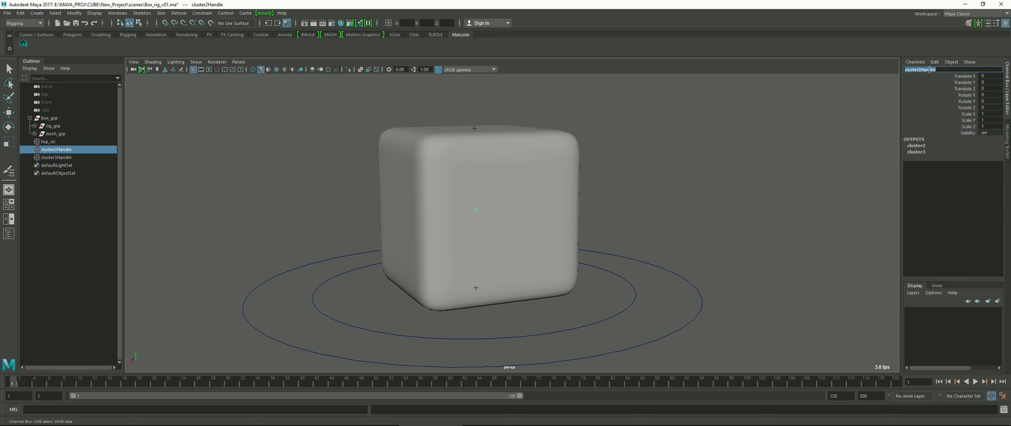
type("mid_cls")
key("Return")
Rename the cluster at the base of the box as bot_cls
left_click_drag(507, 314, 464, 277)
key("r")
double_click(940, 69)
type("bot")
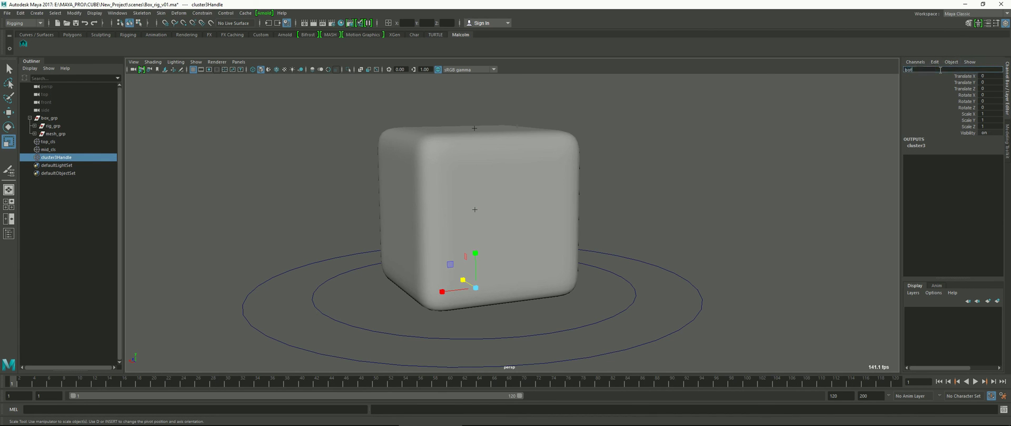
type("_cls")
key("Return")
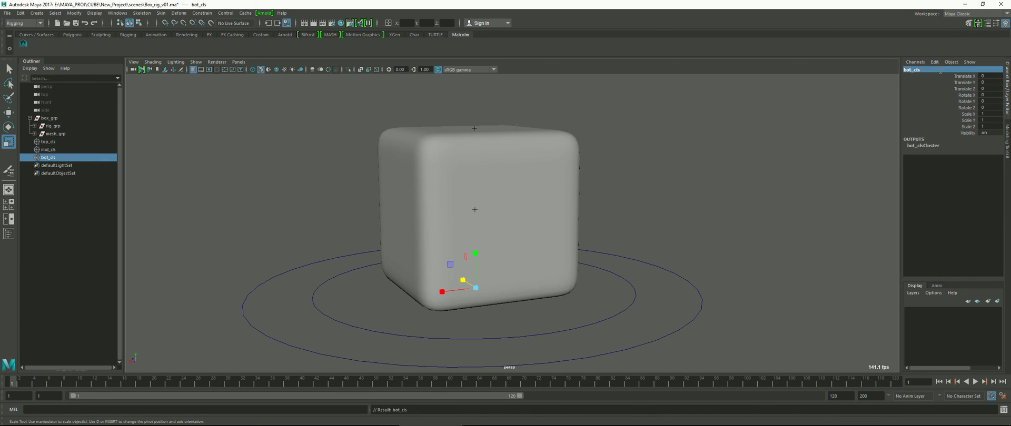
Group top_cls, mid_cls and bot_cls together and name the group cls_grp
left_click(700, 152)
left_click_drag(690, 207, 683, 209, "alt")
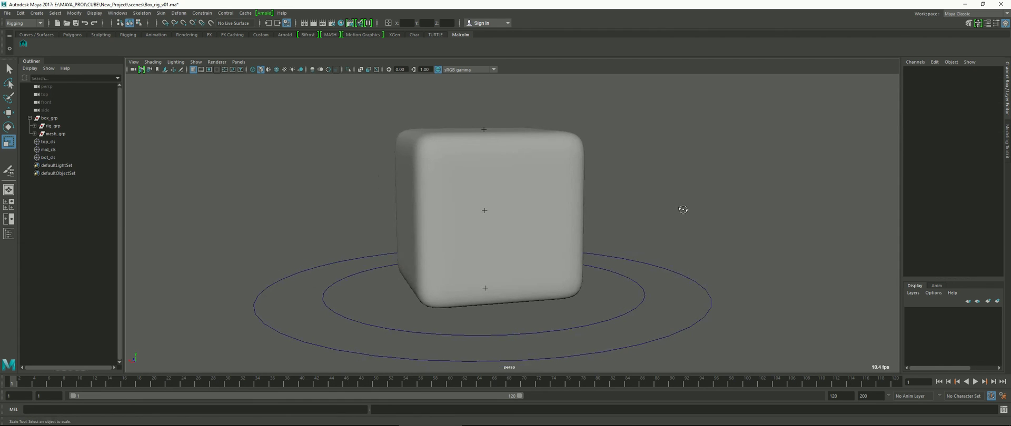
left_click(52, 158)
left_click(52, 143, "shift")
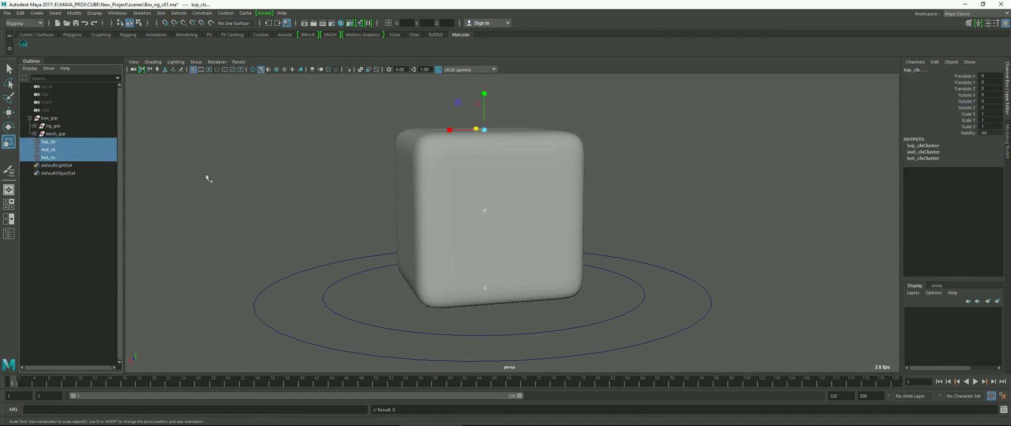
key("ctrl+g")
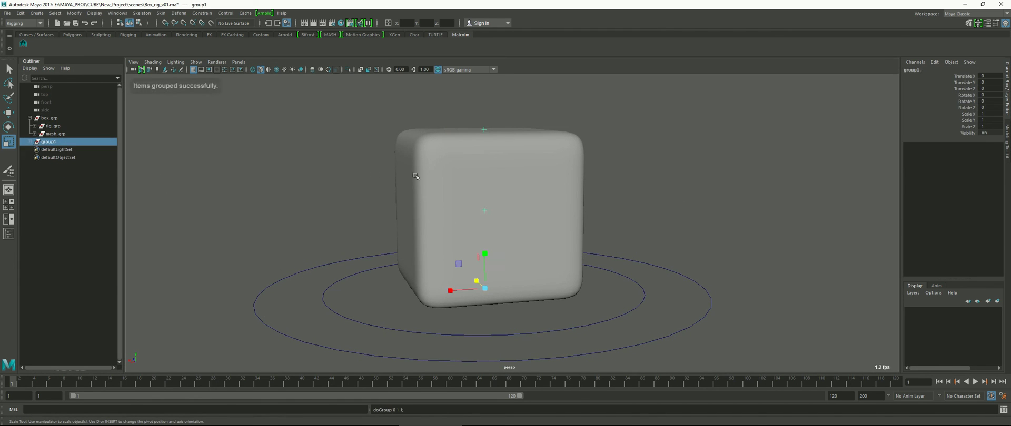
double_click(931, 71)
type("clu_cl")
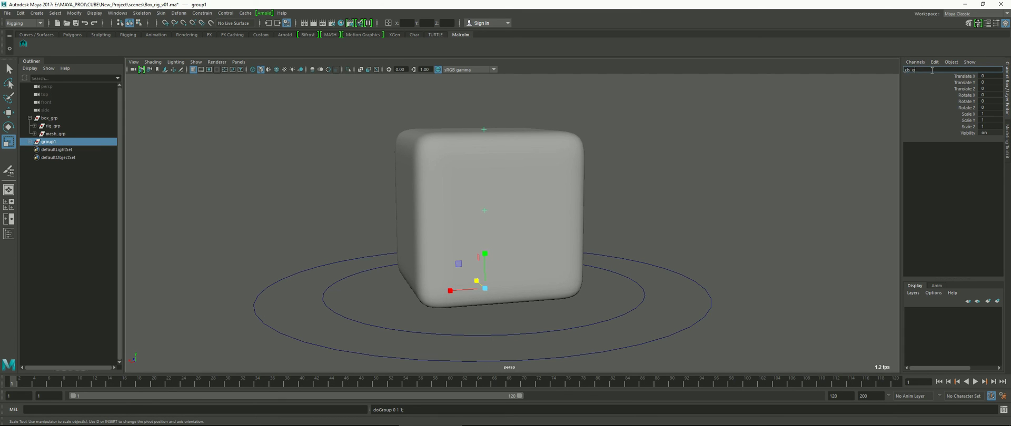
key("Return")
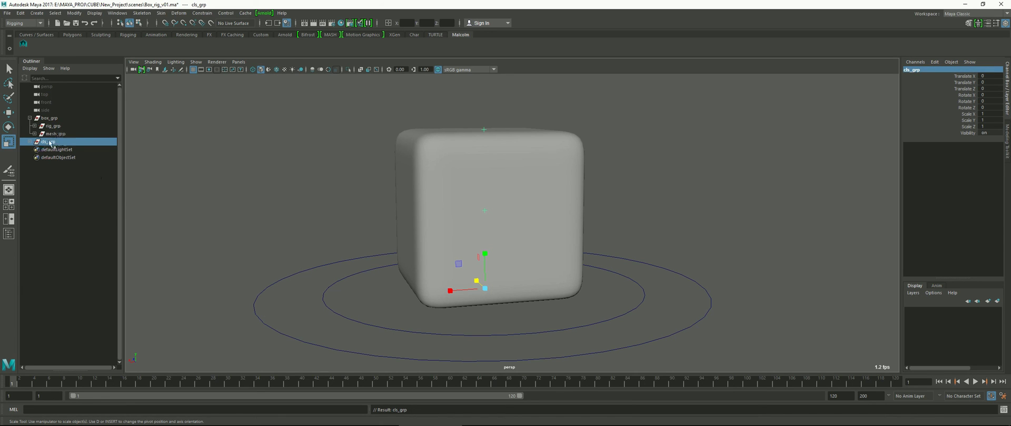
Test the rig by moving the offset control about 0.876 in X and rotating the top cluster about 59 degrees around Z
left_click(632, 293)
key("w")
left_click_drag(485, 289, 333, 271)
left_click(484, 129)
key("e")
left_click_drag(449, 122, 476, 93)
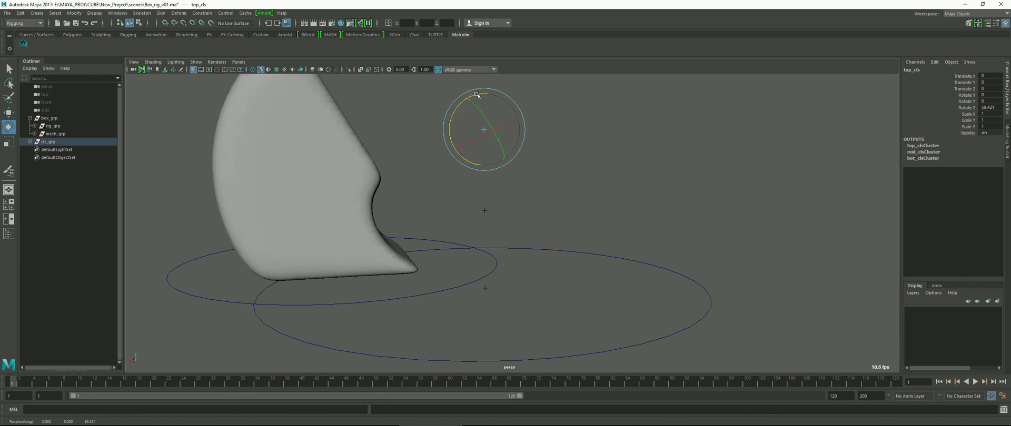
Undo the top cluster's rotation and the offset control's move, then clear the selection
key("ctrl+z")
key("ctrl+z")
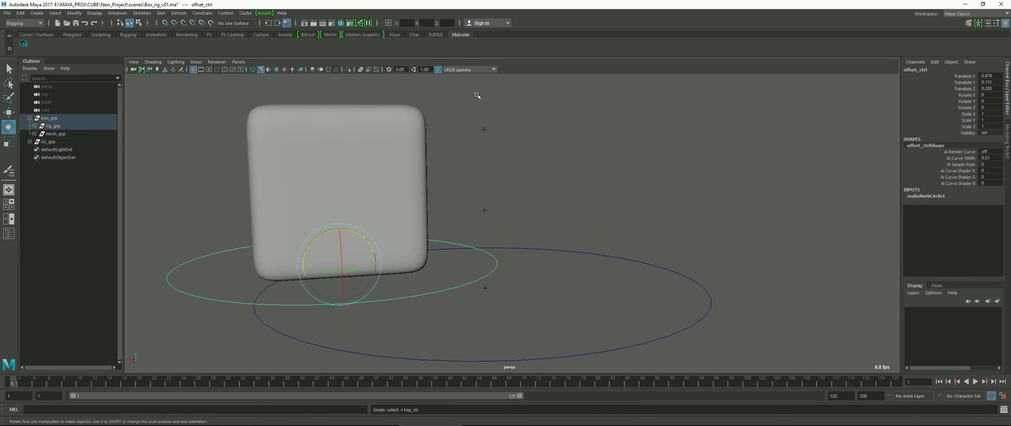
key("ctrl+z")
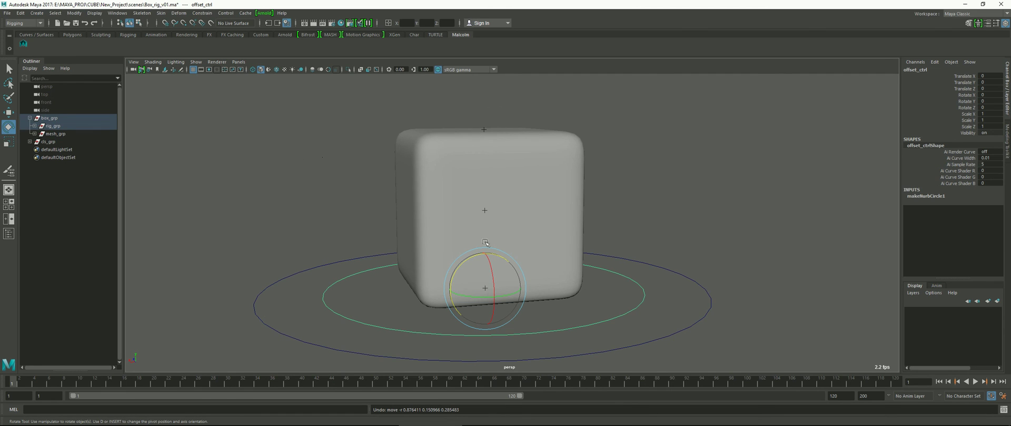
left_click(658, 172)
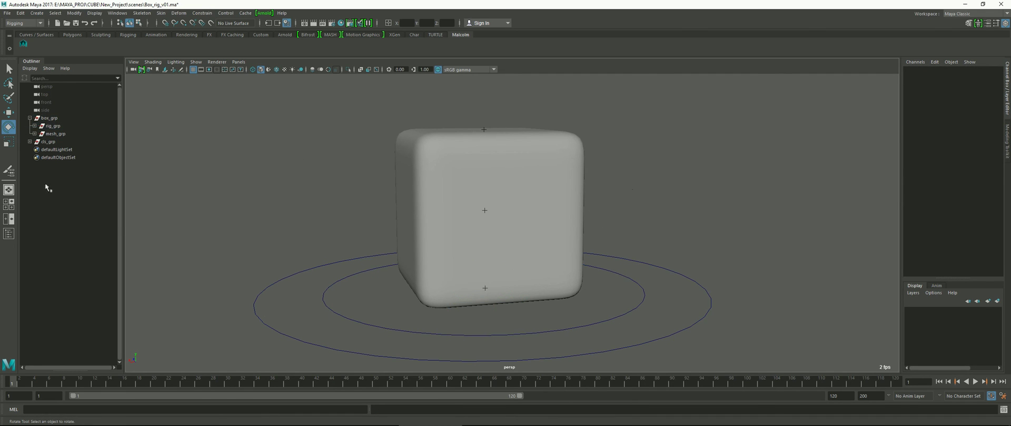
Parent cls_grp under offset_ctrl in the rig hierarchy
left_click(65, 143)
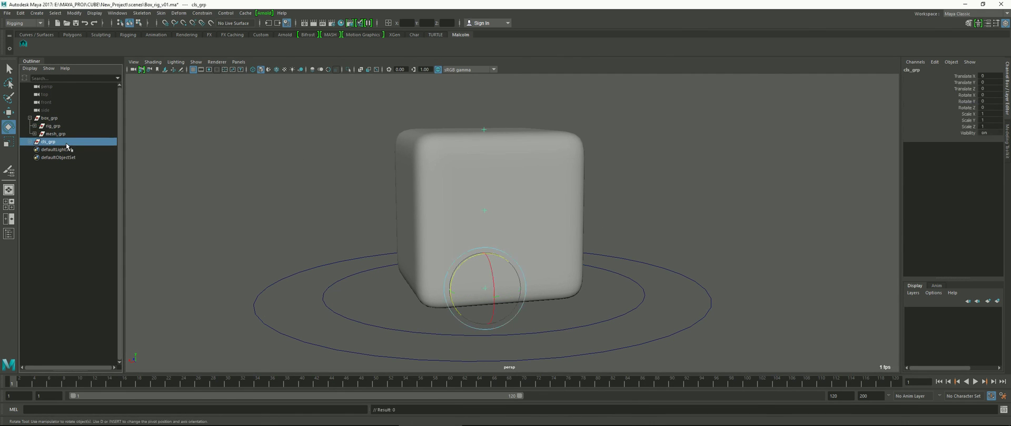
left_click(34, 126)
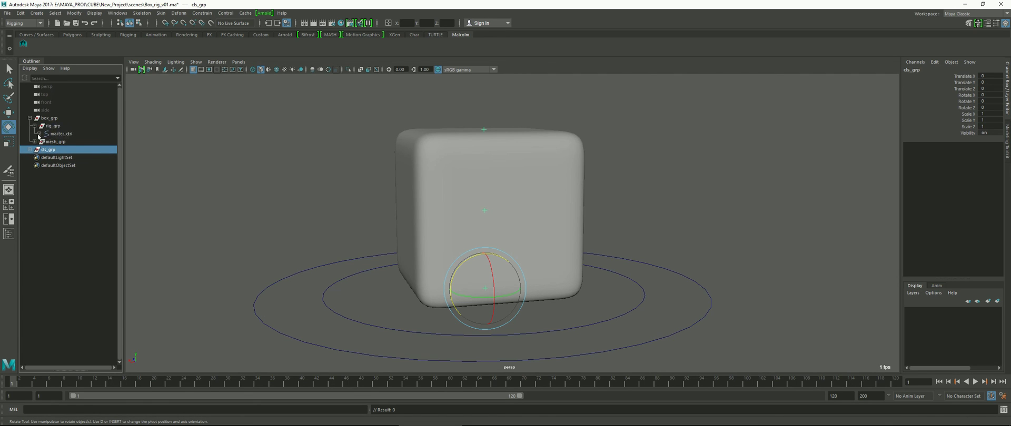
left_click(39, 134)
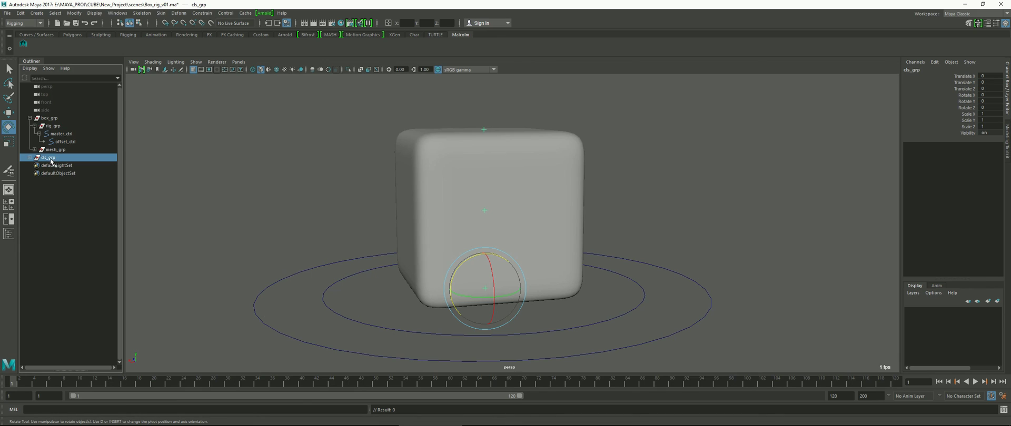
middle_click_drag(63, 143, 63, 147)
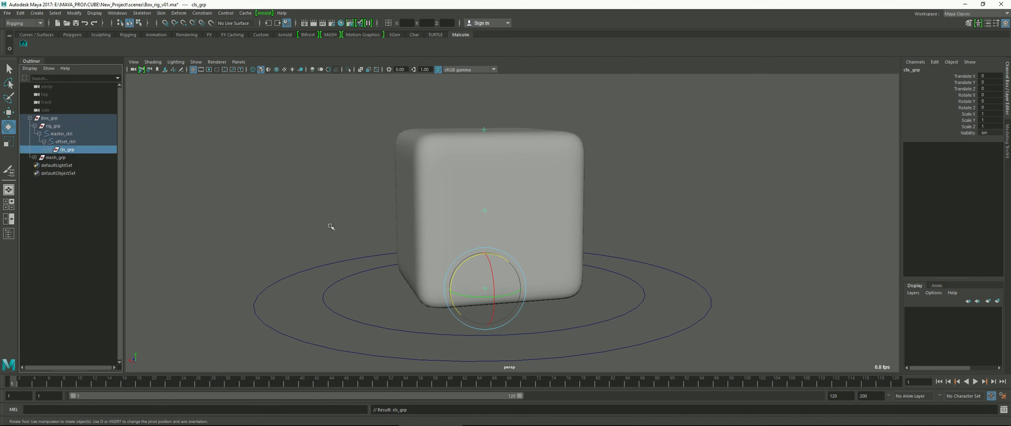
Test the offset control by moving it to about -0.138 in X and 0.198 in Y and tilting it on all axes
left_click(643, 296)
key("w")
left_click_drag(485, 289, 480, 246)
key("e")
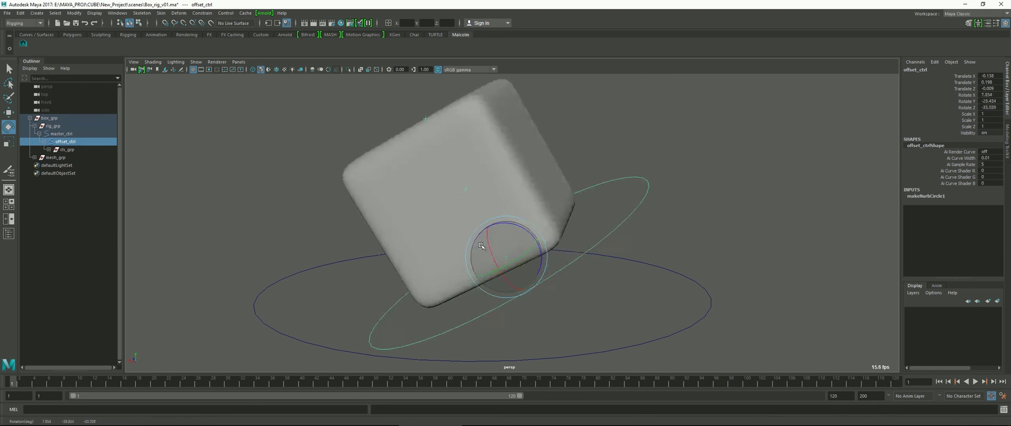
Try rotating the middle cluster on the tilted box, and undo the rotation
left_click(489, 165)
left_click_drag(480, 181, 487, 173)
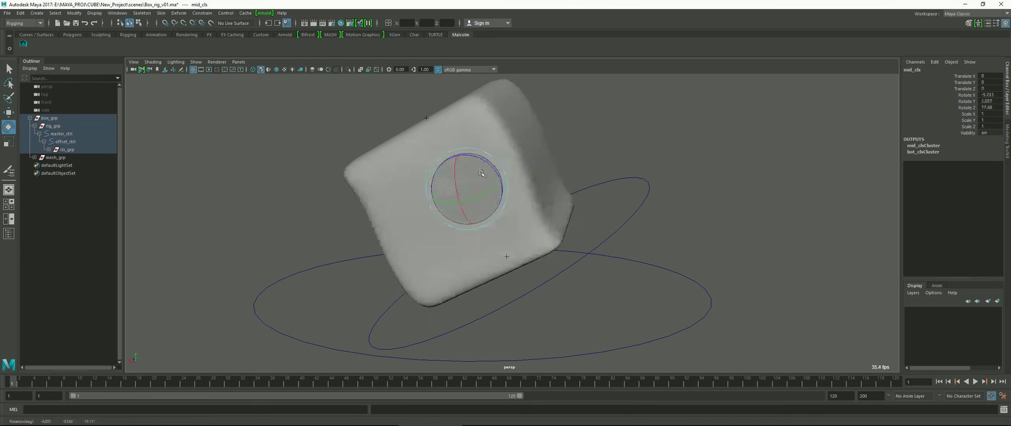
key("ctrl+z")
key("ctrl+z")
key("ctrl+z")
Test the top cluster on the tilted box by moving it about 0.528 in X and rotating it around Z
left_click(426, 119)
key("w")
left_click_drag(434, 126, 331, 133)
key("e")
Undo the top cluster's test transforms, return the box to its rest pose and clear the selection
key("ctrl+z")
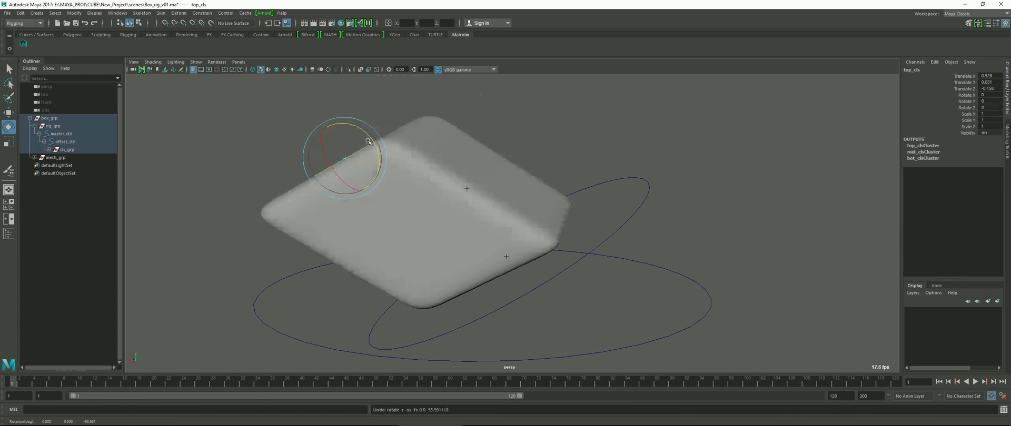
key("ctrl+z")
key("ctrl+z")
key("ctrl+z")
key("ctrl+z")
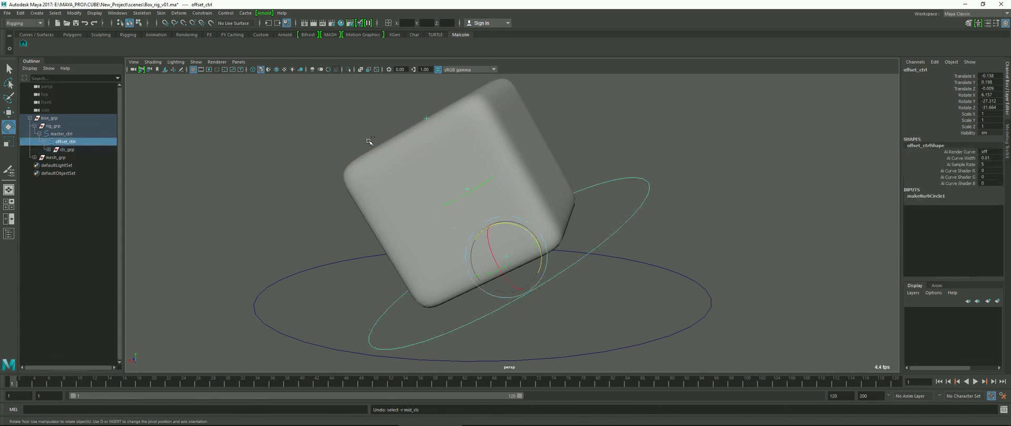
left_click(706, 159)
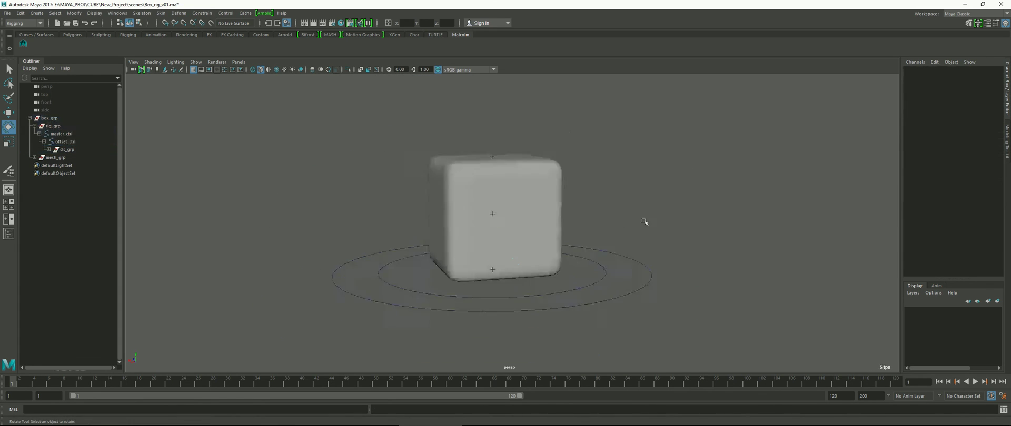